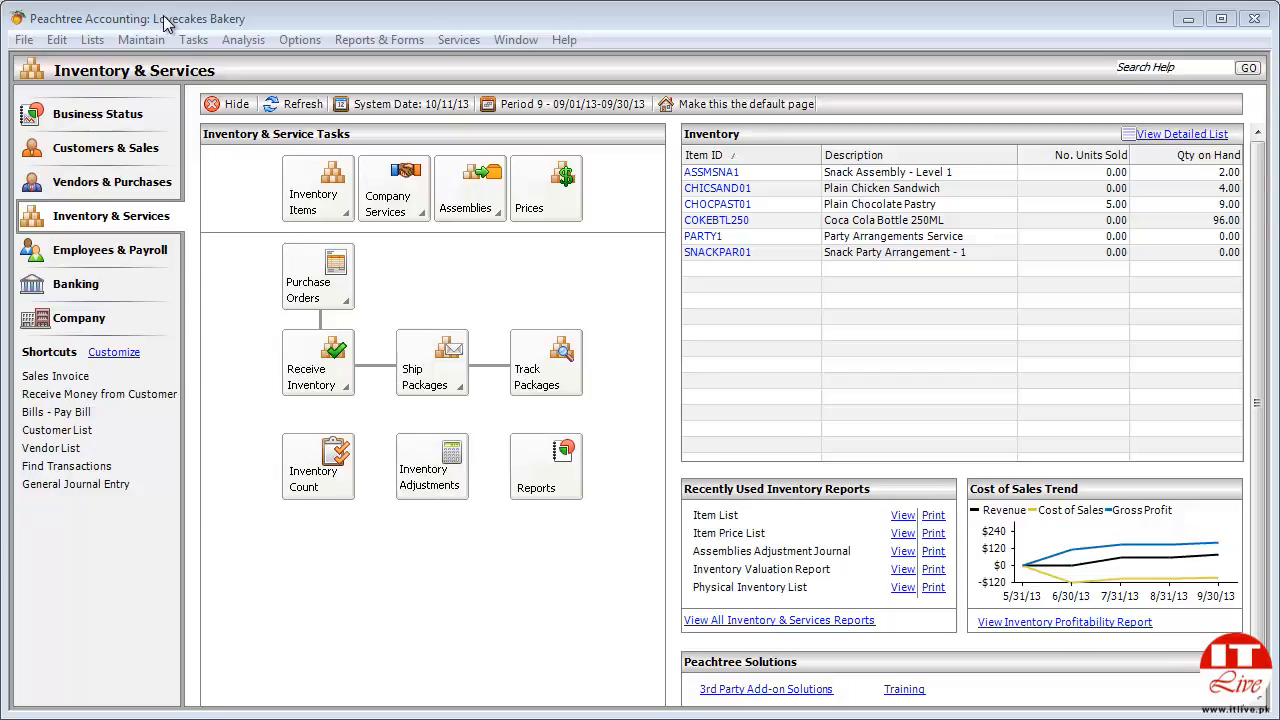
Open the inventory reports list and look through the Accounts Receivable, Accounts Payable, Payroll, General Ledger and Financial Statements report categories.
click(370, 40)
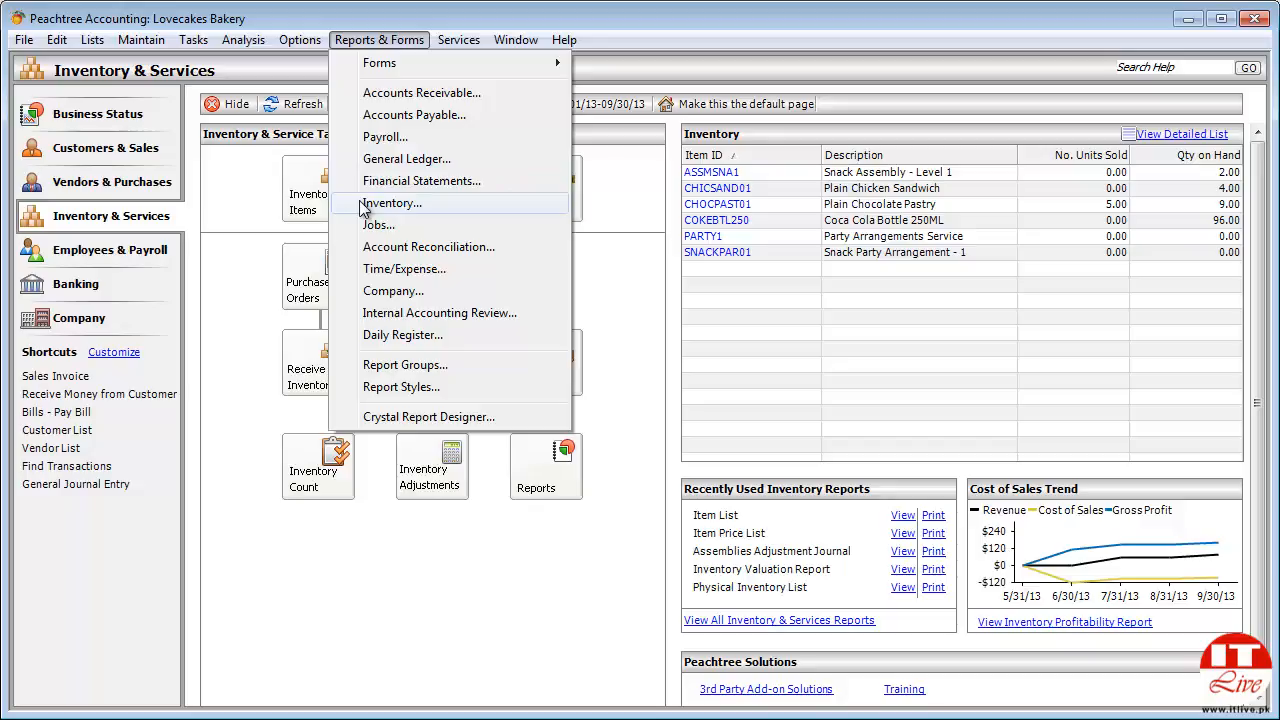
click(388, 203)
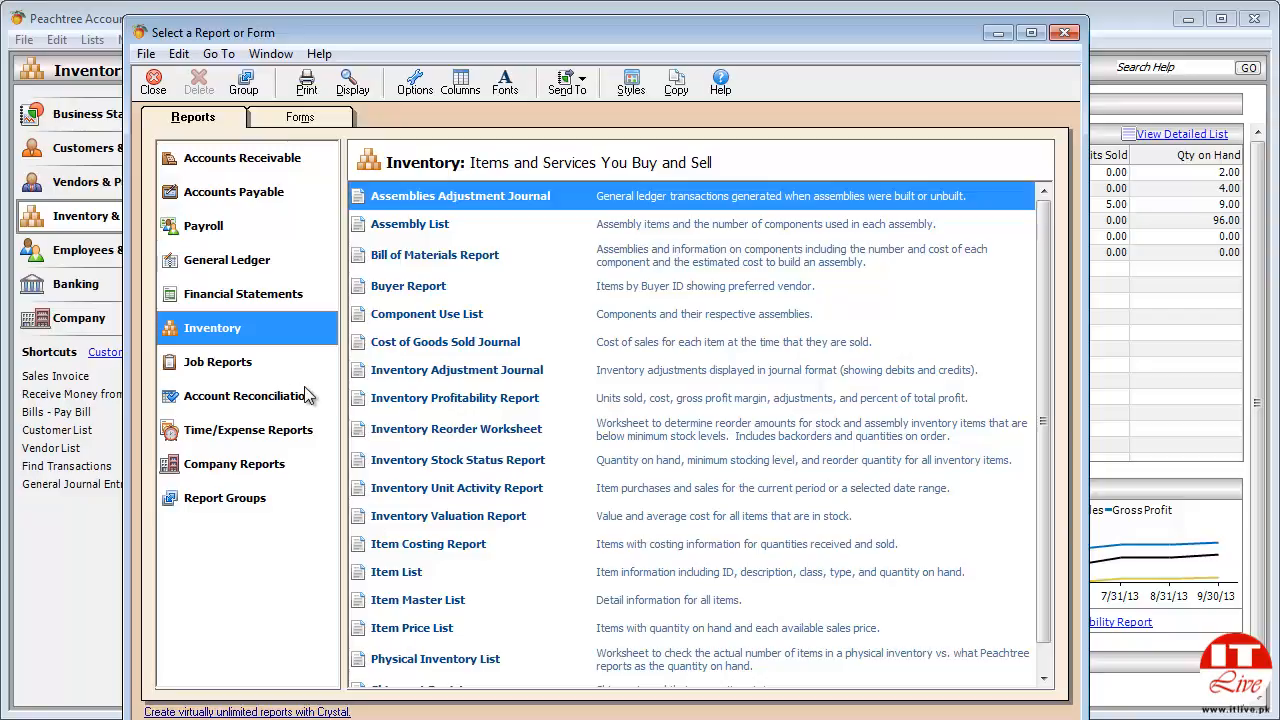
click(229, 160)
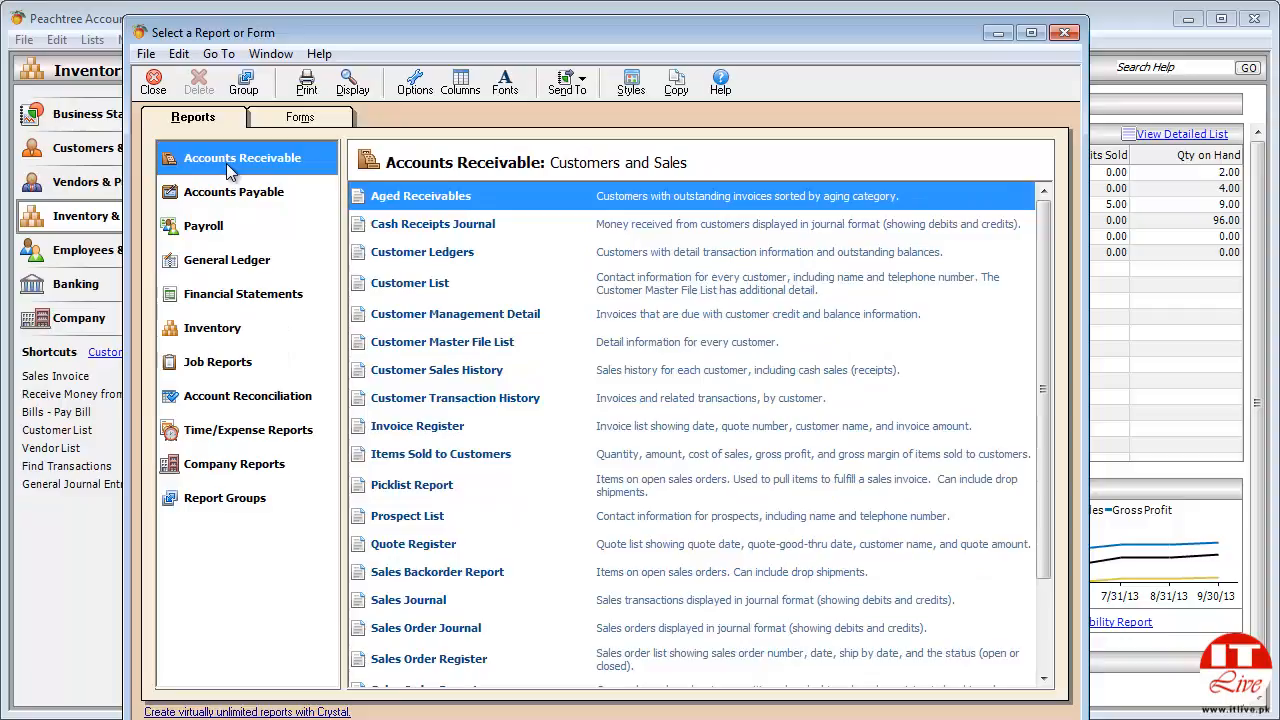
click(265, 207)
click(232, 230)
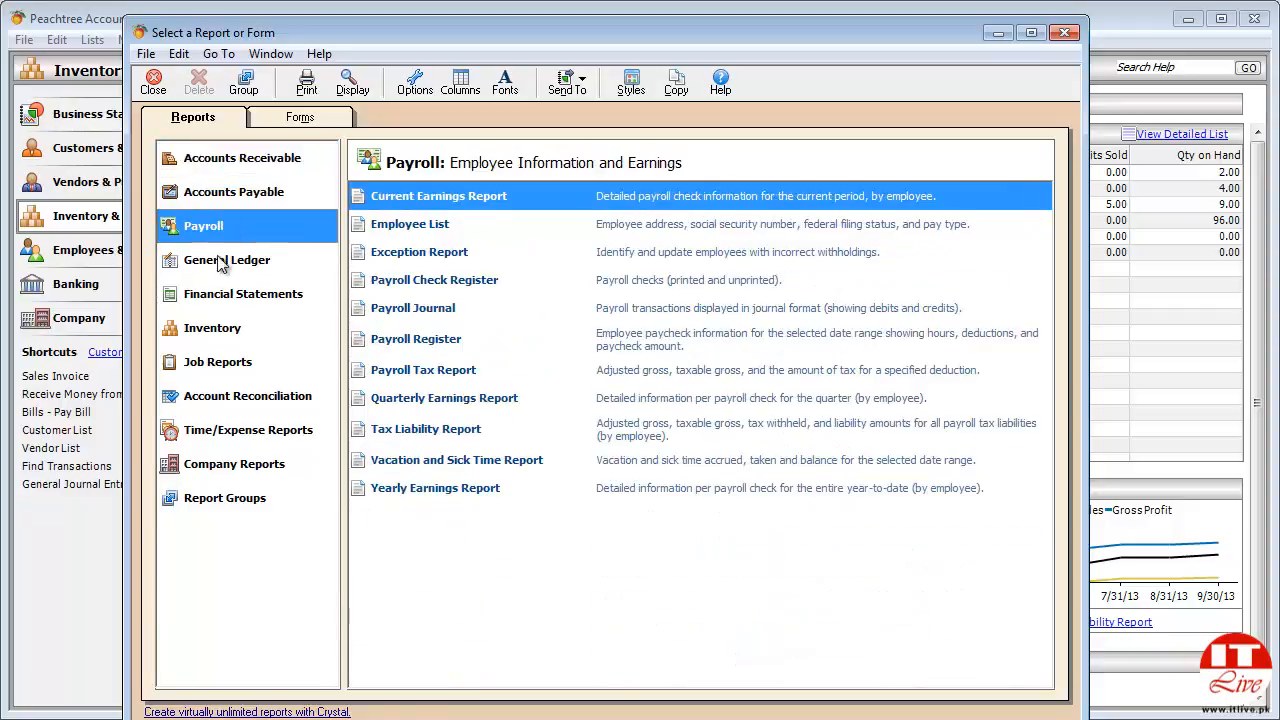
click(220, 260)
click(203, 294)
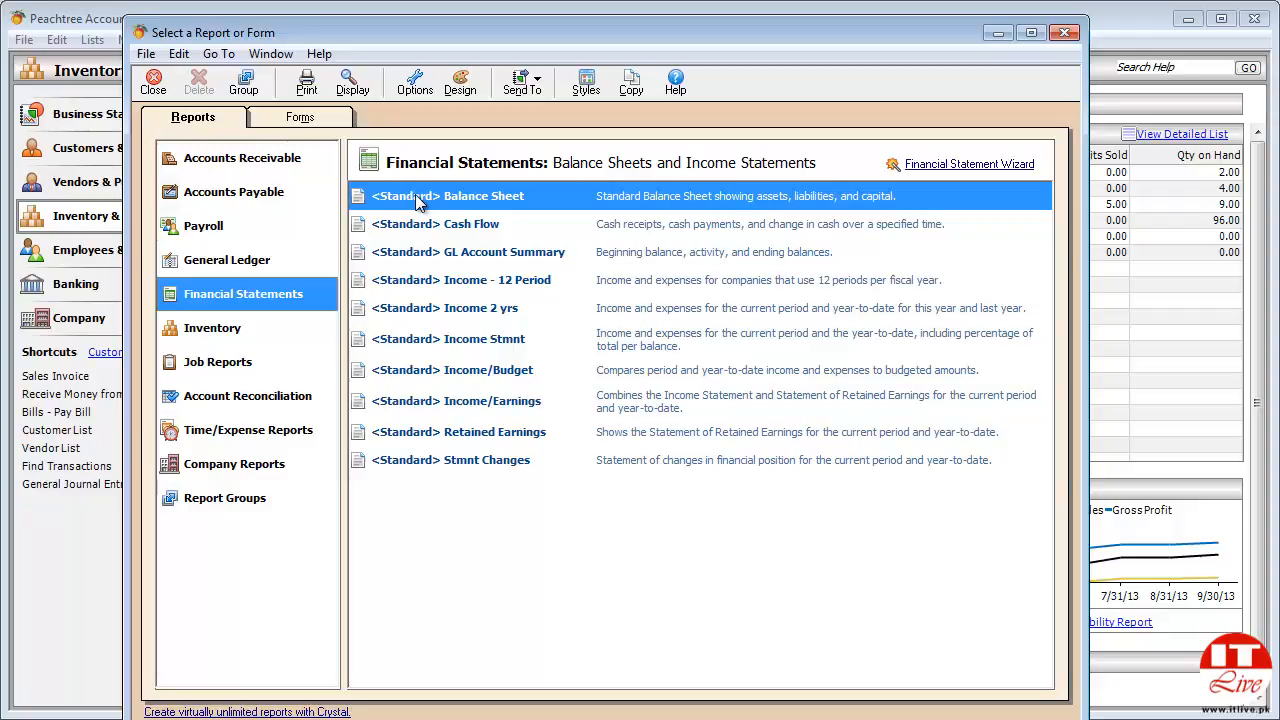
Display the Item List report from the Inventory category and examine its page setup without changing it.
click(218, 336)
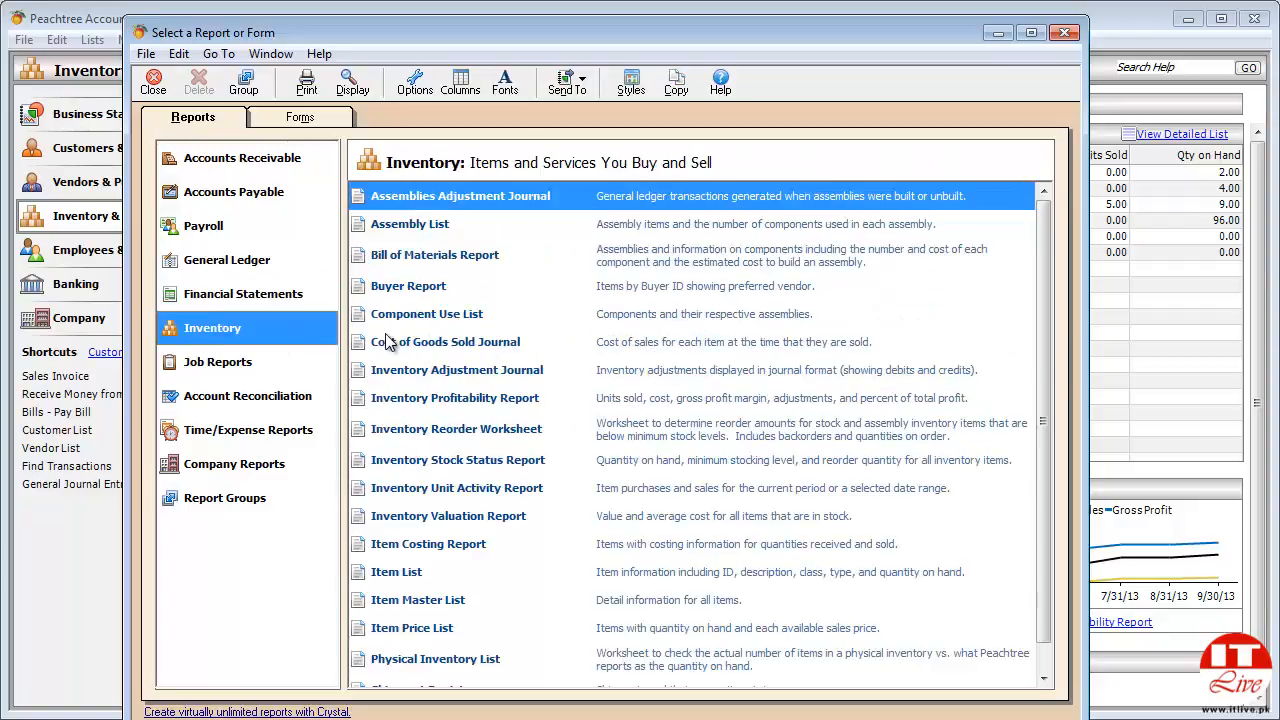
double_click(396, 572)
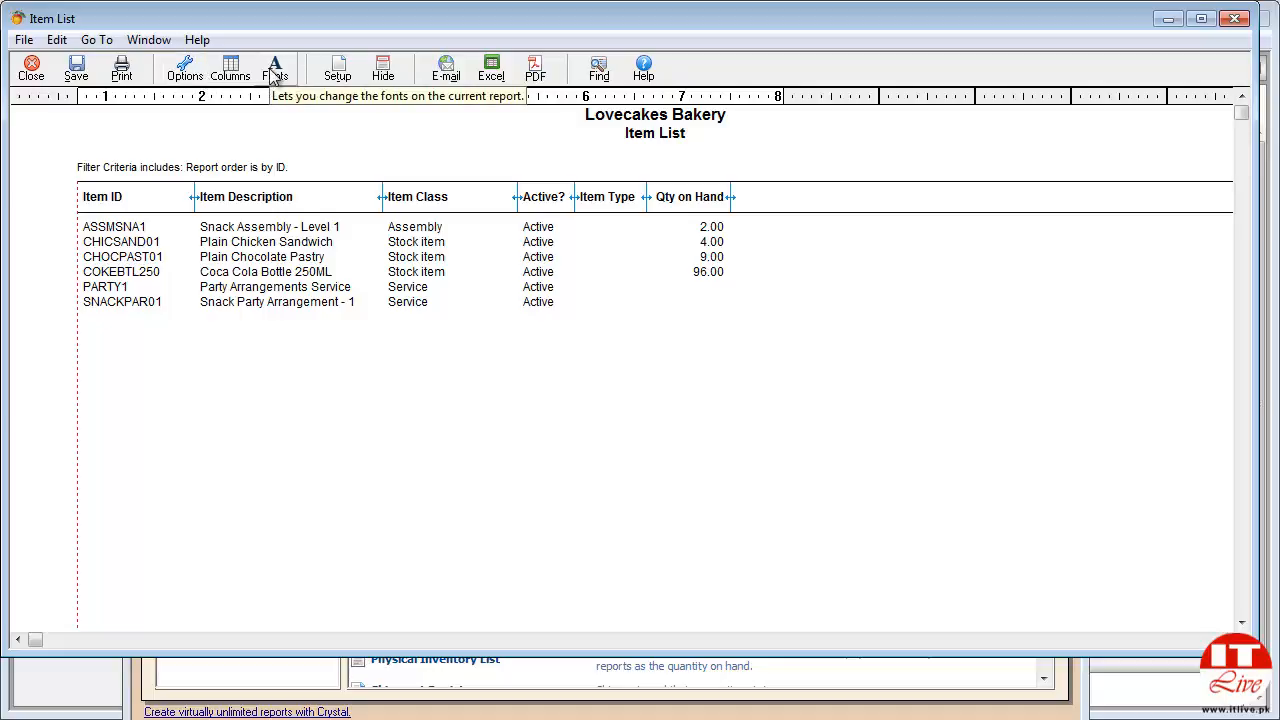
click(339, 70)
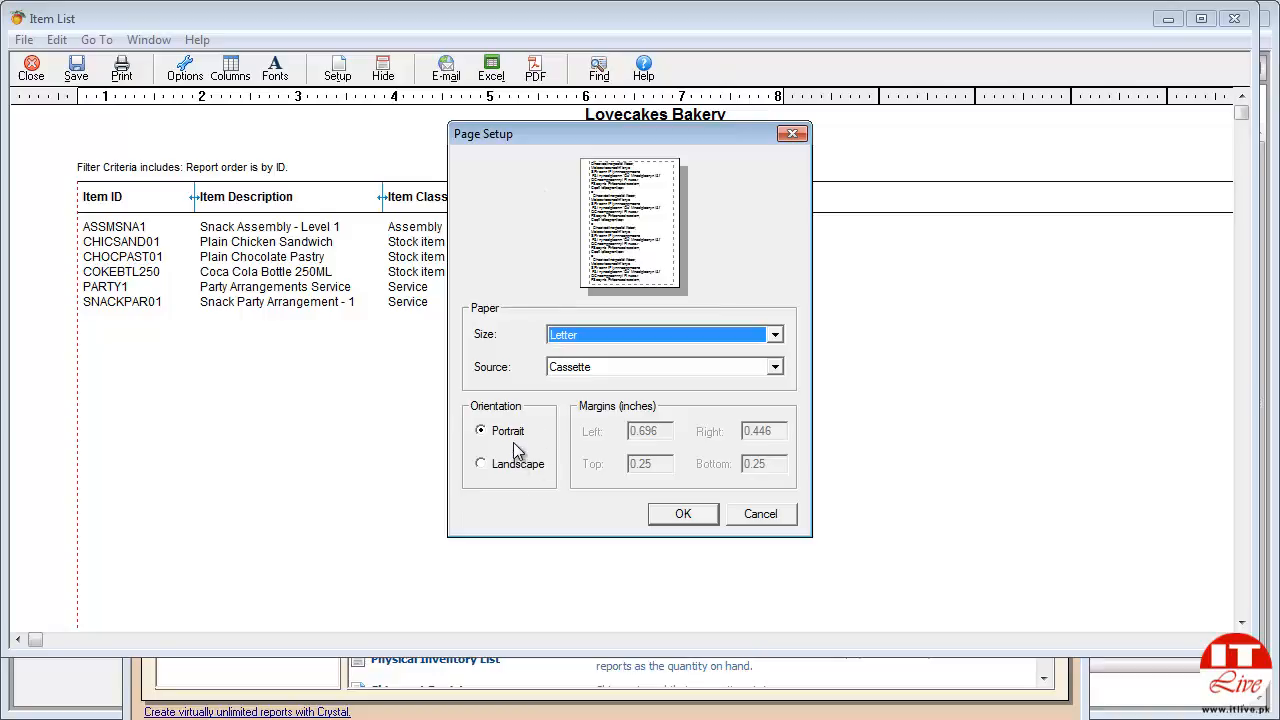
click(711, 341)
click(713, 345)
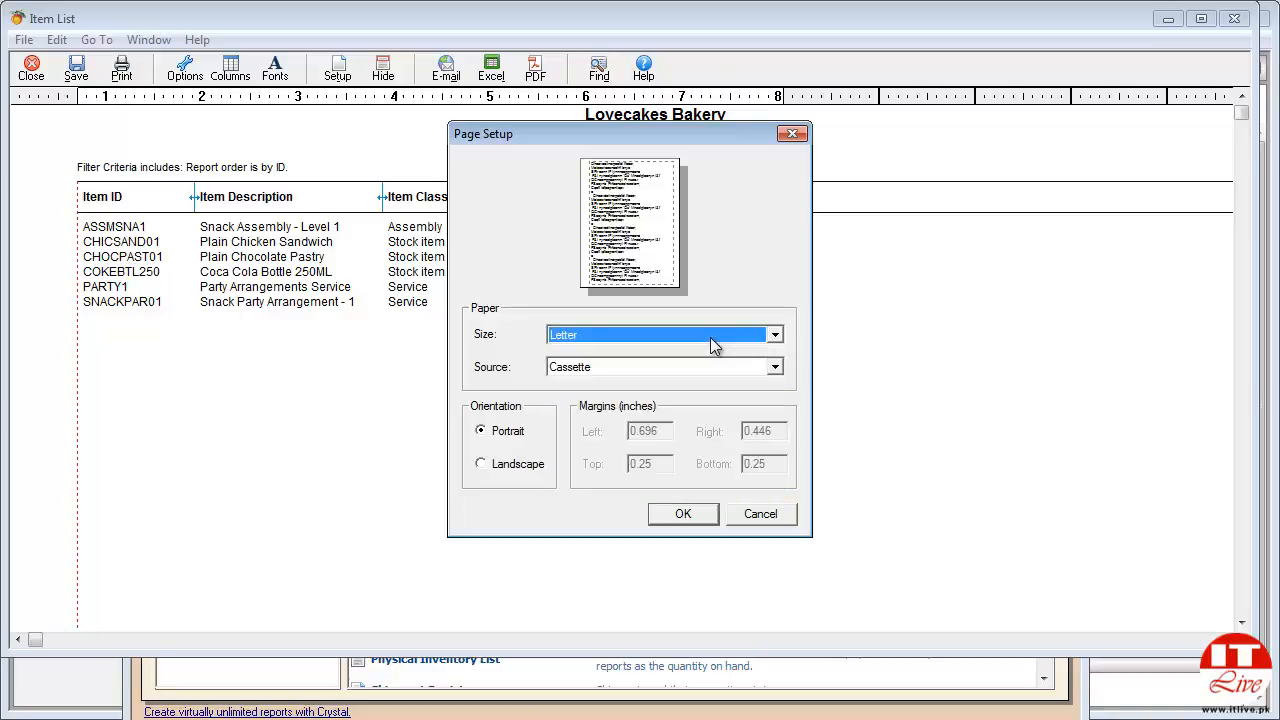
click(757, 514)
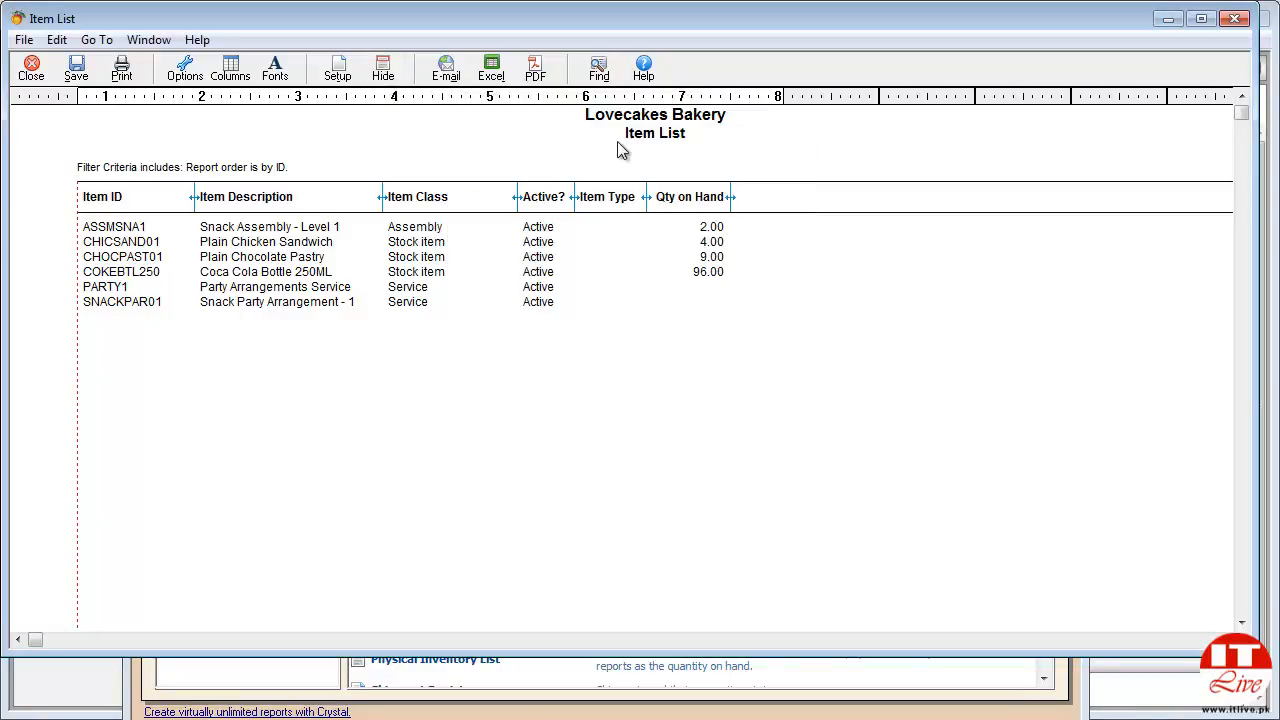
Hide the Item List report's header and show it again.
click(381, 80)
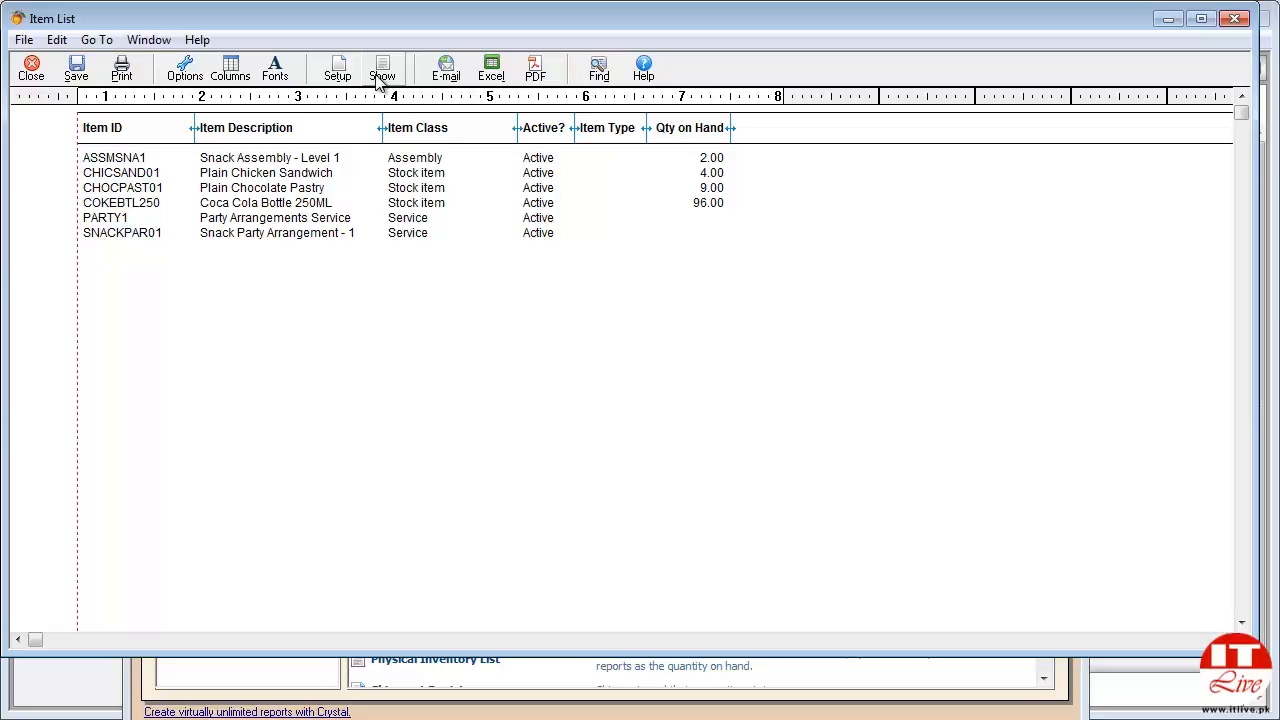
click(381, 78)
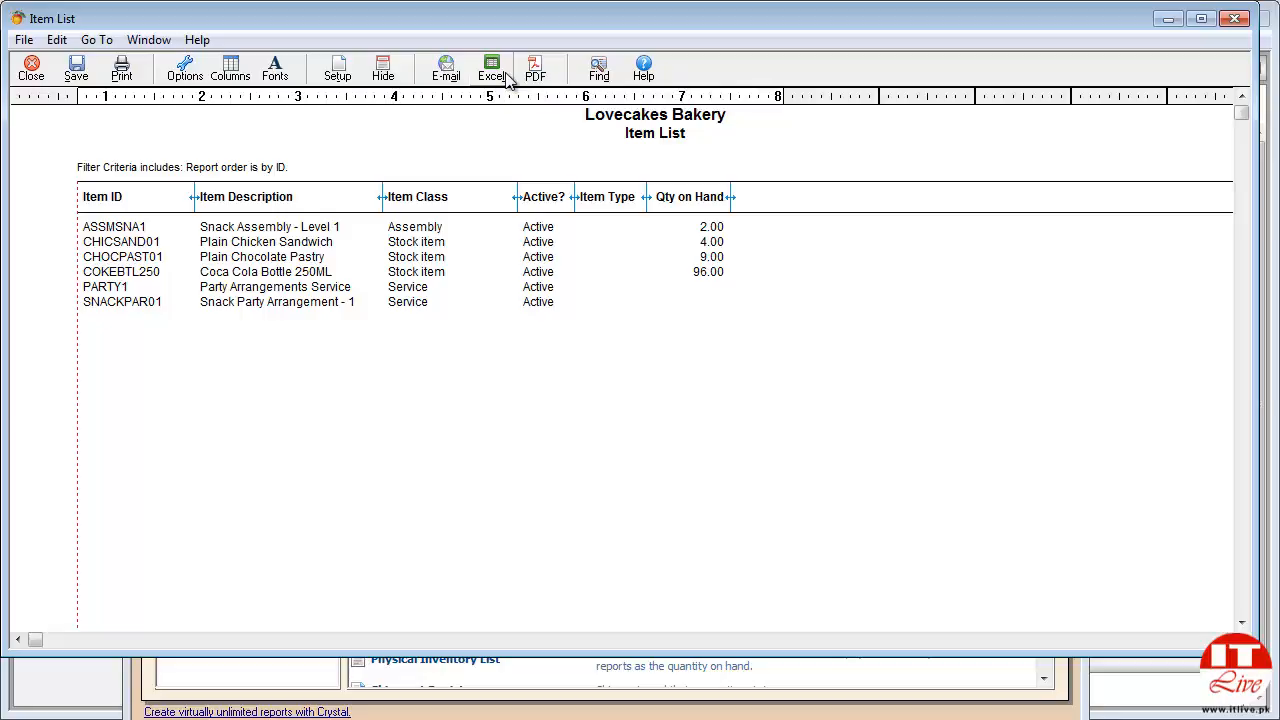
Export the Item List report to a new Excel workbook in raw data layout, and close the workbook without saving.
click(492, 72)
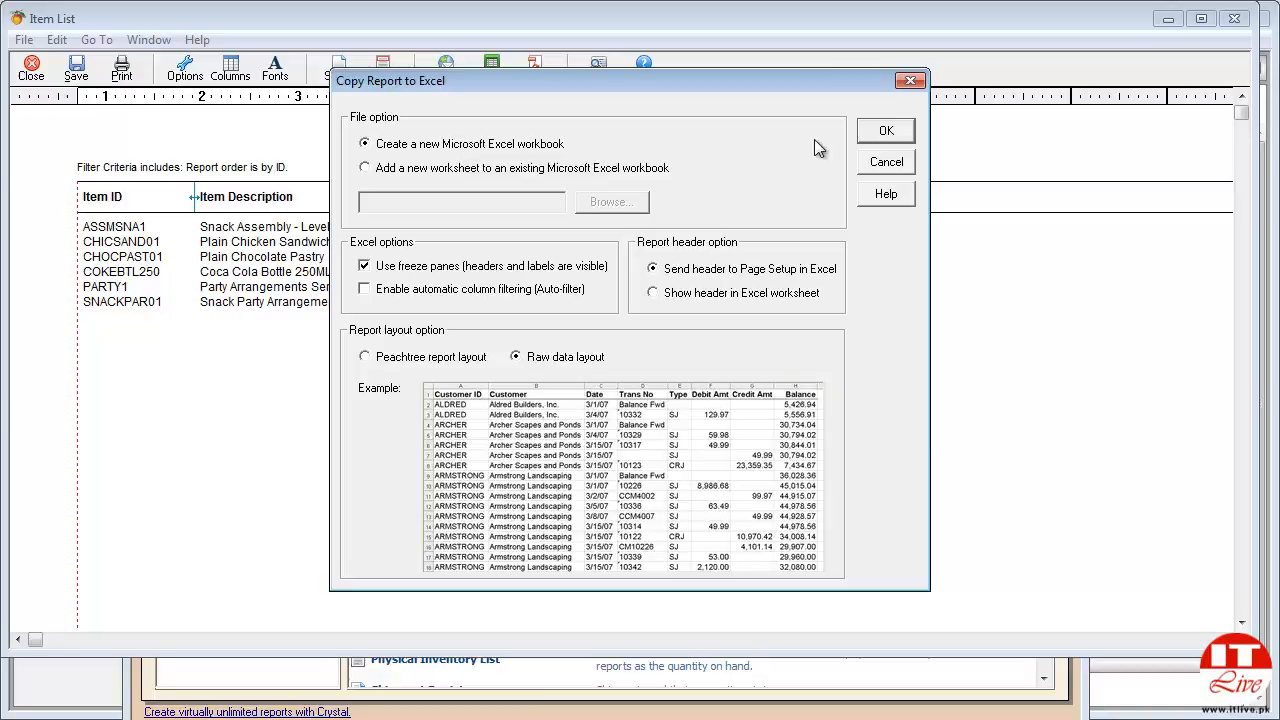
click(887, 132)
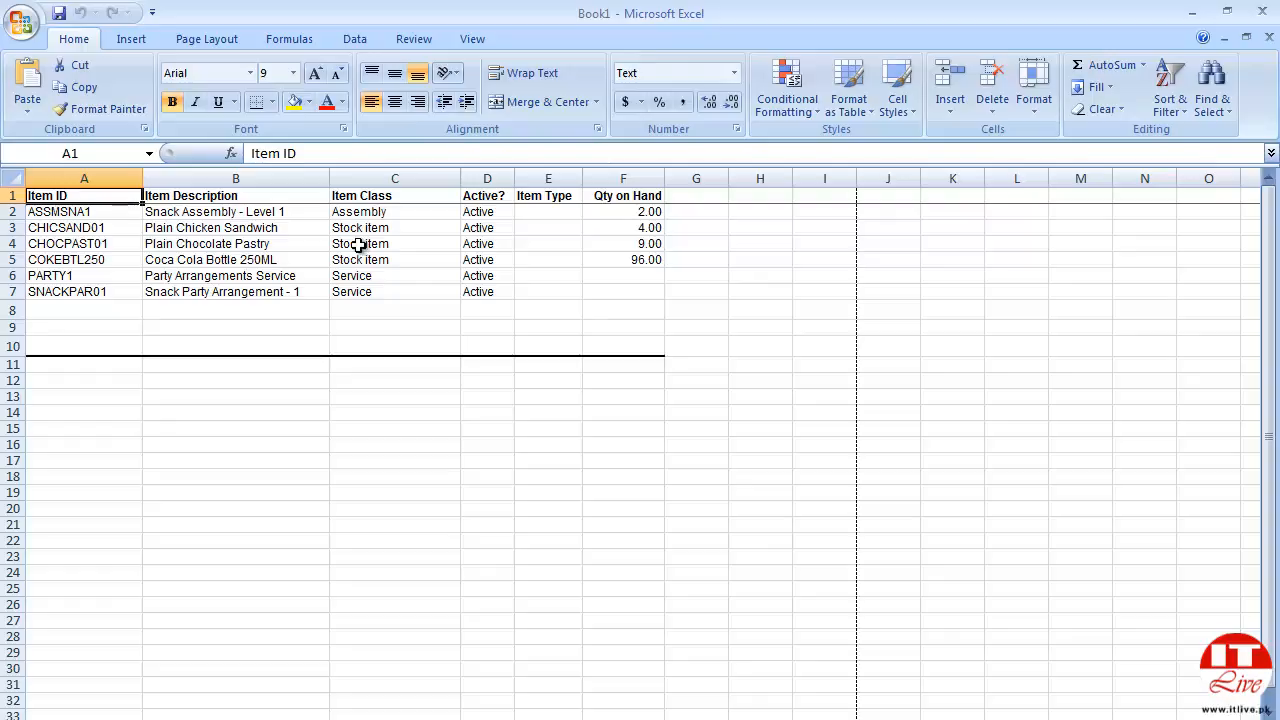
click(1262, 11)
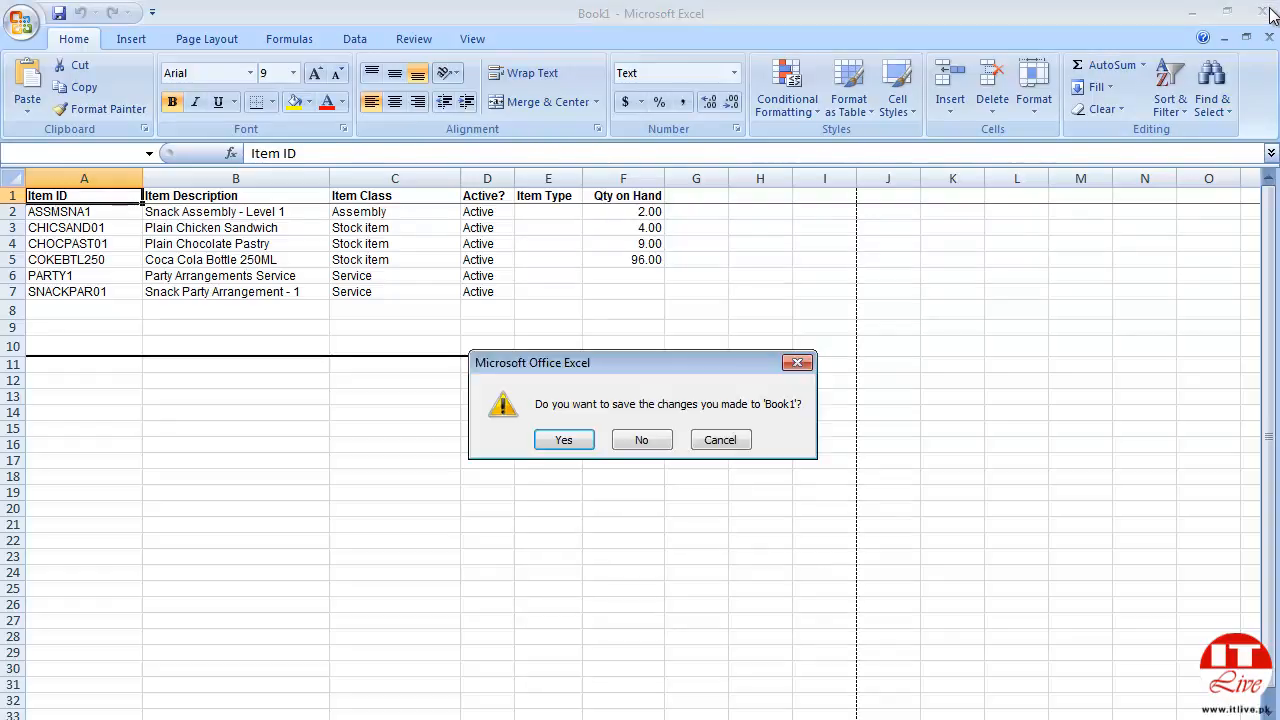
click(668, 443)
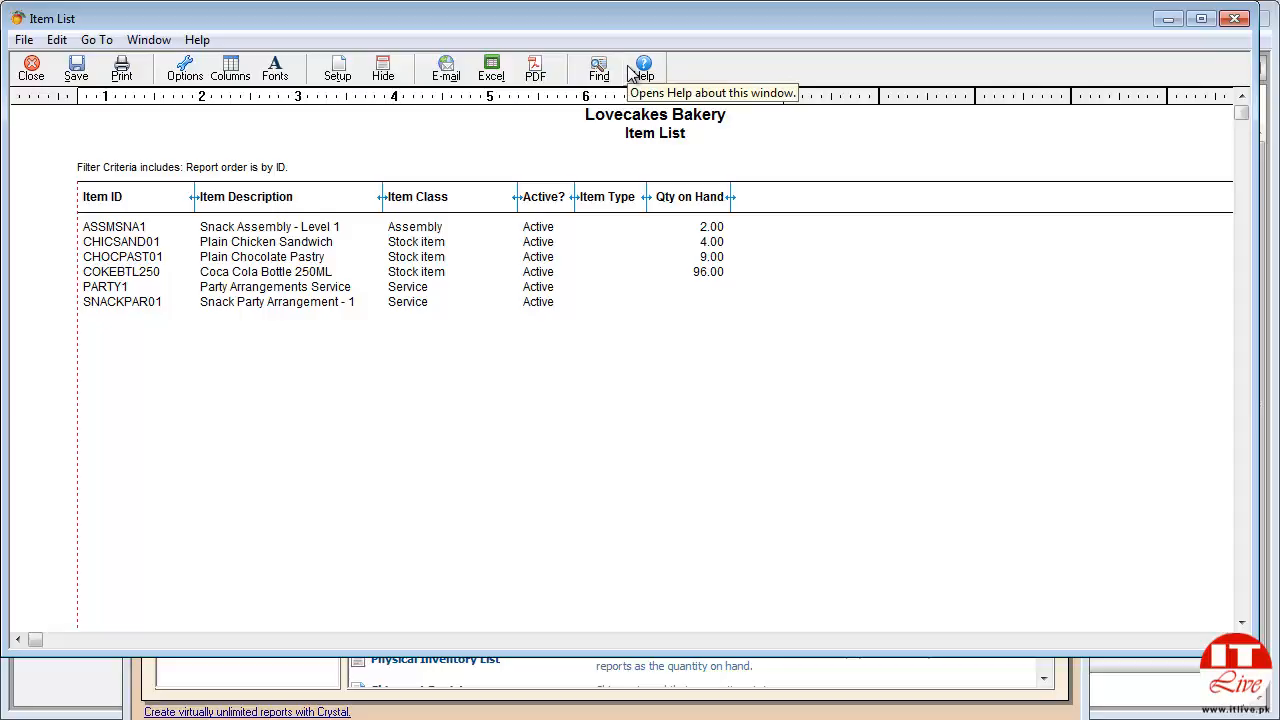
Close the Item List report, display it once more and return to the inventory reports list.
click(30, 70)
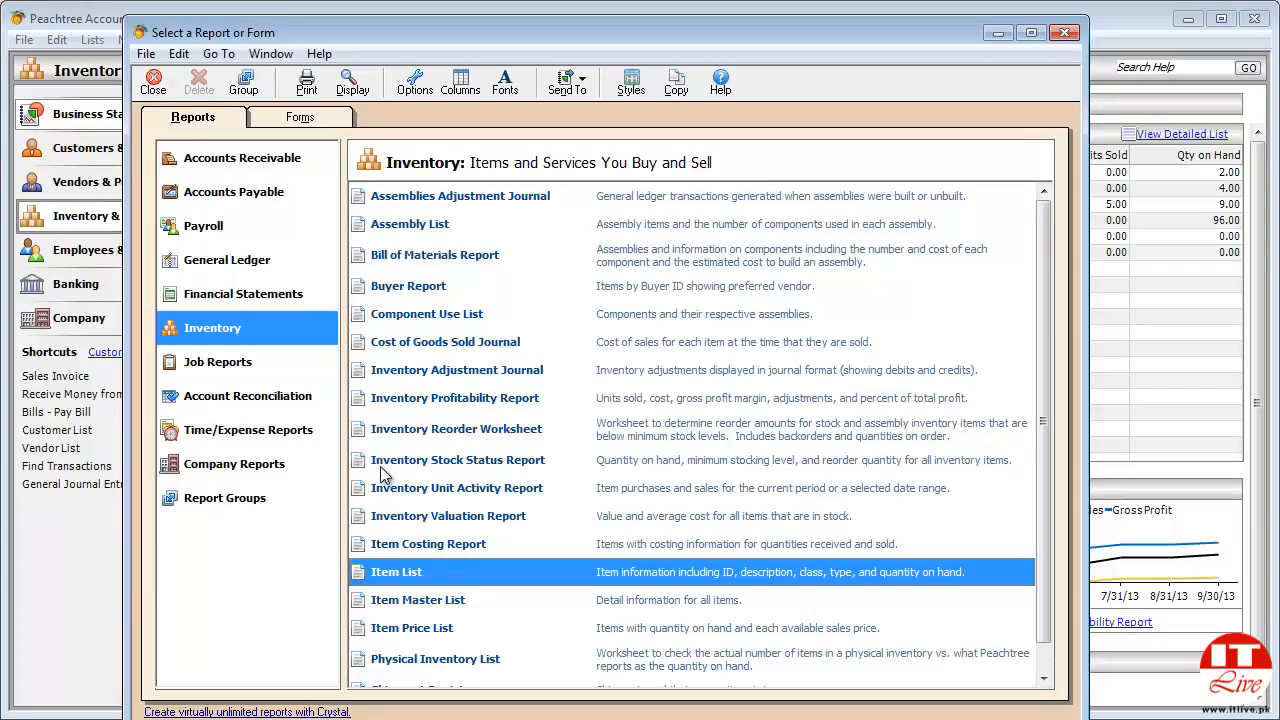
double_click(426, 572)
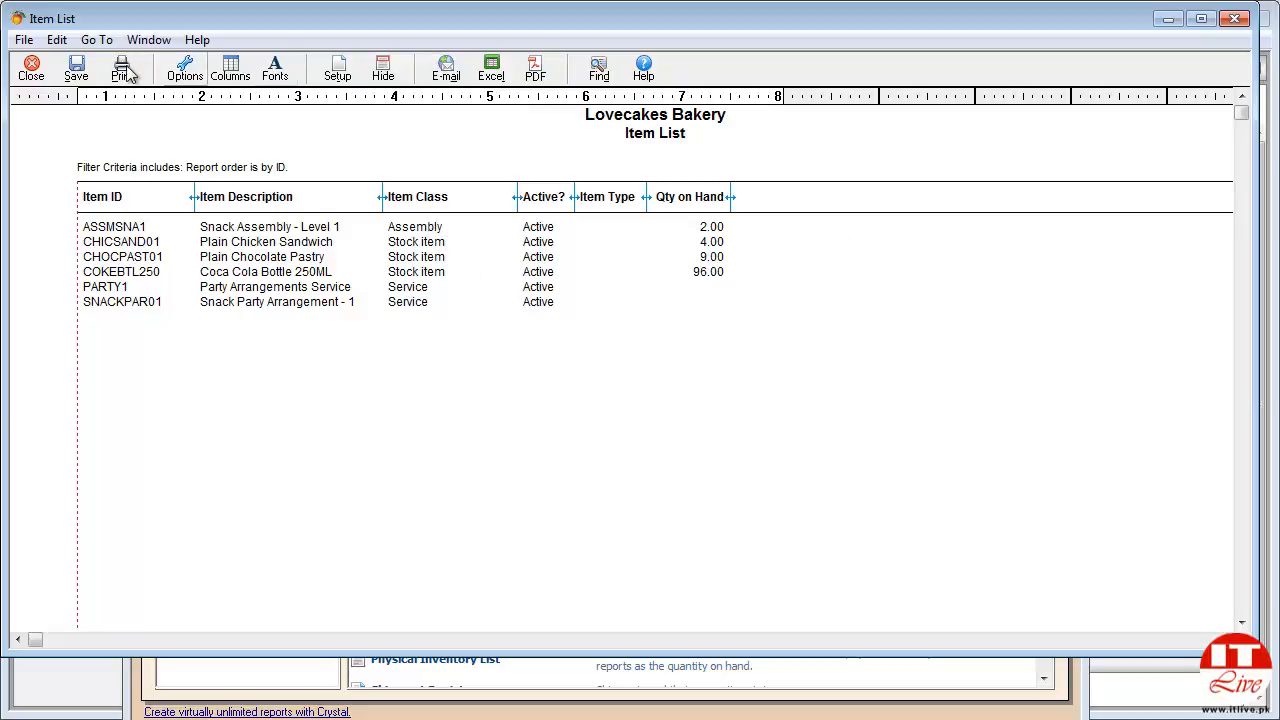
click(33, 70)
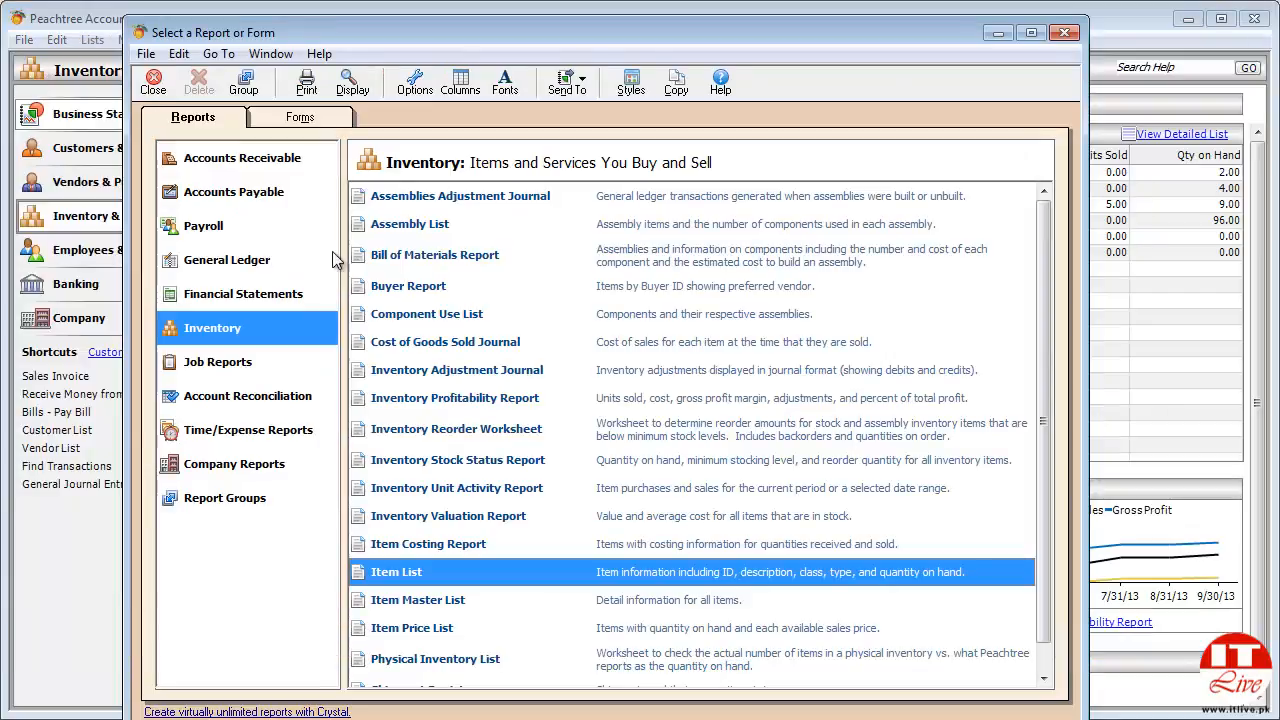
Save a copy of the Item List report as "Item Description & Class" with the description "This report shows only item description and class.".
right_click(386, 576)
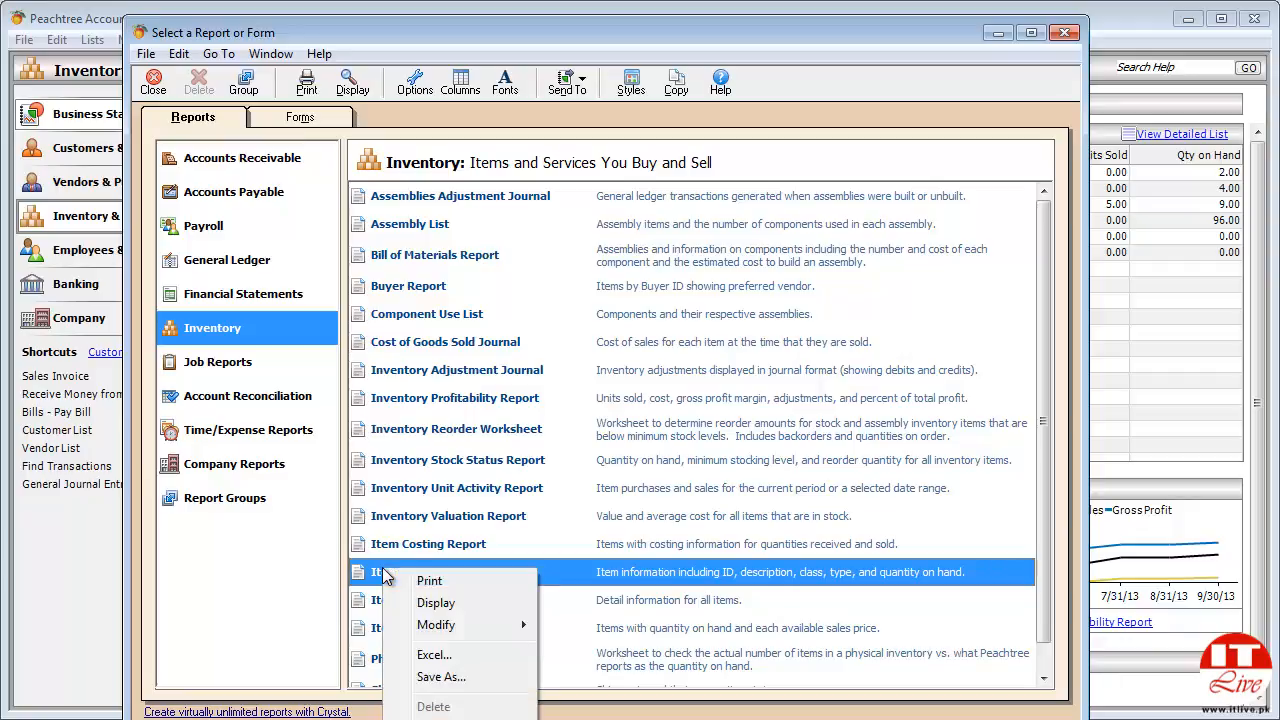
click(441, 676)
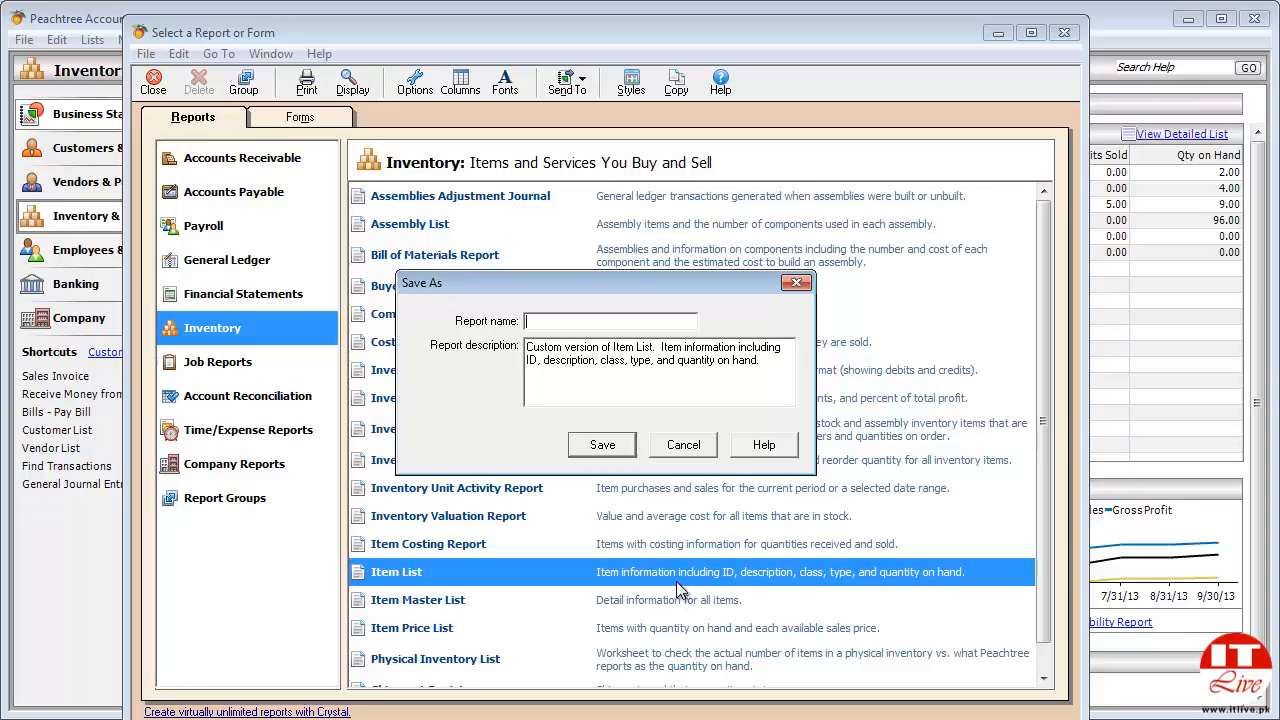
drag(653, 347, 636, 349)
click(663, 347)
text(Item Description & Class)
triple_click(766, 364)
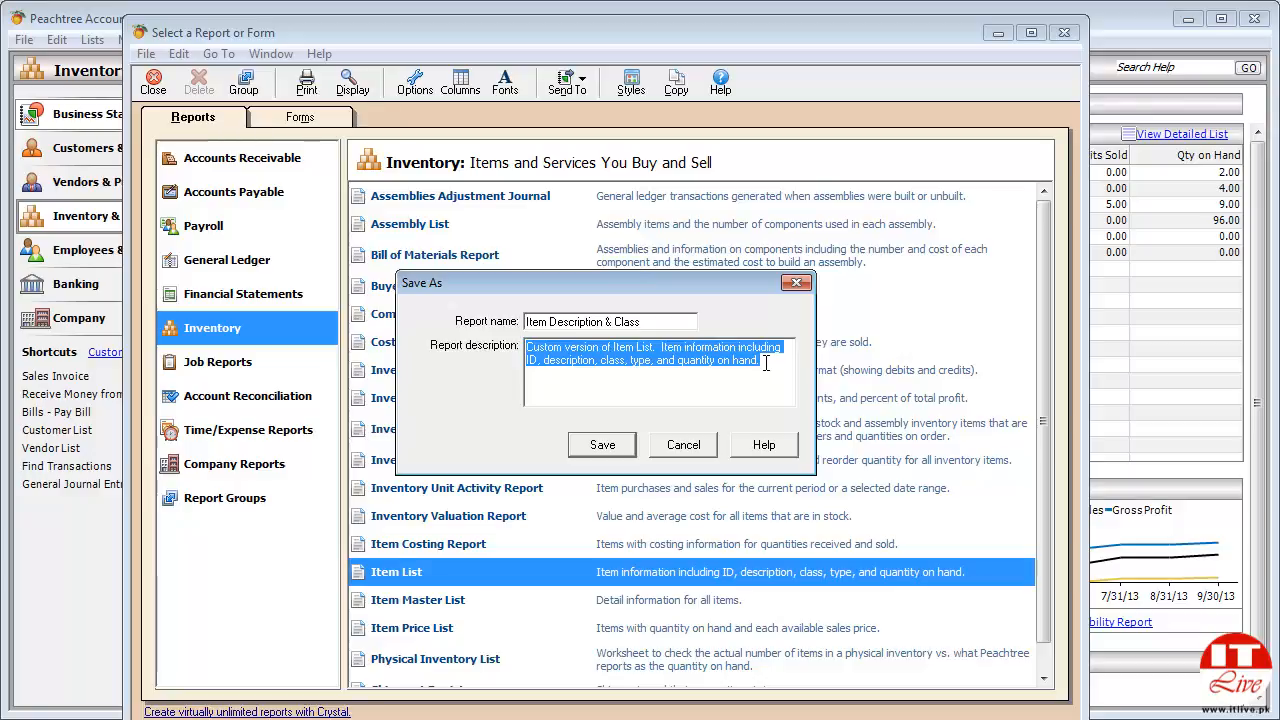
text(This report shows only )
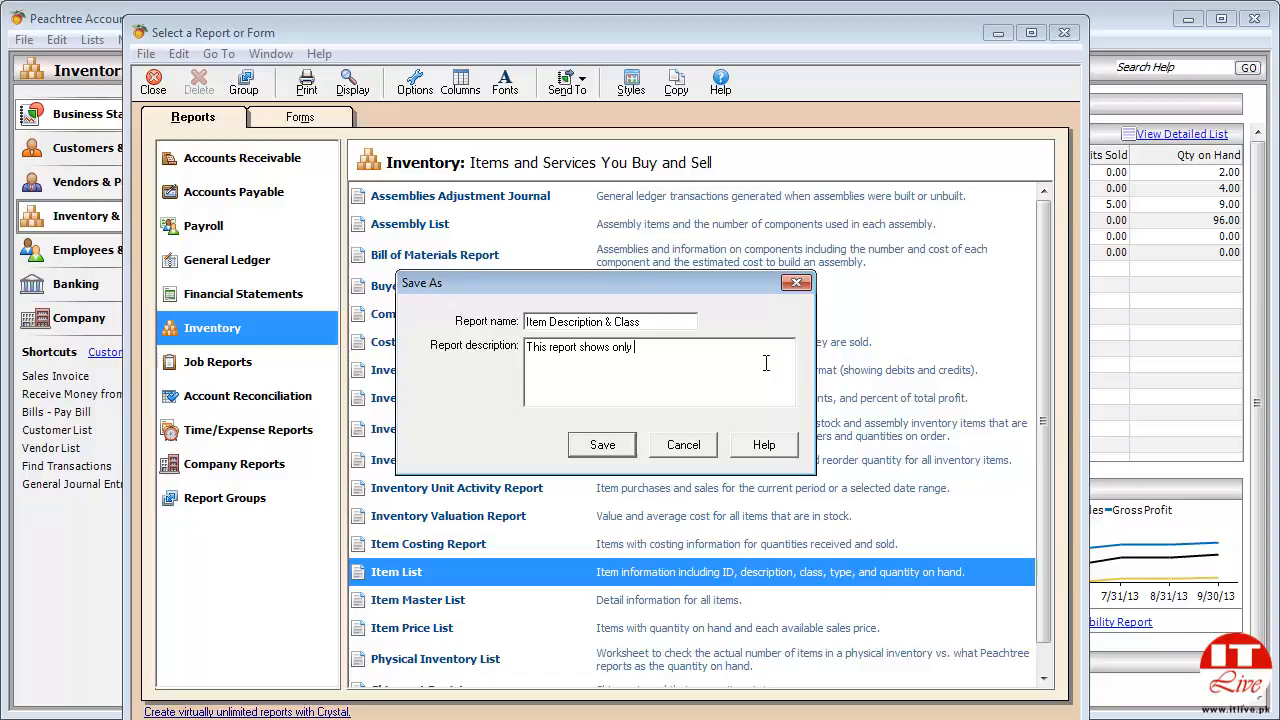
text(item description)
text(class.)
click(600, 450)
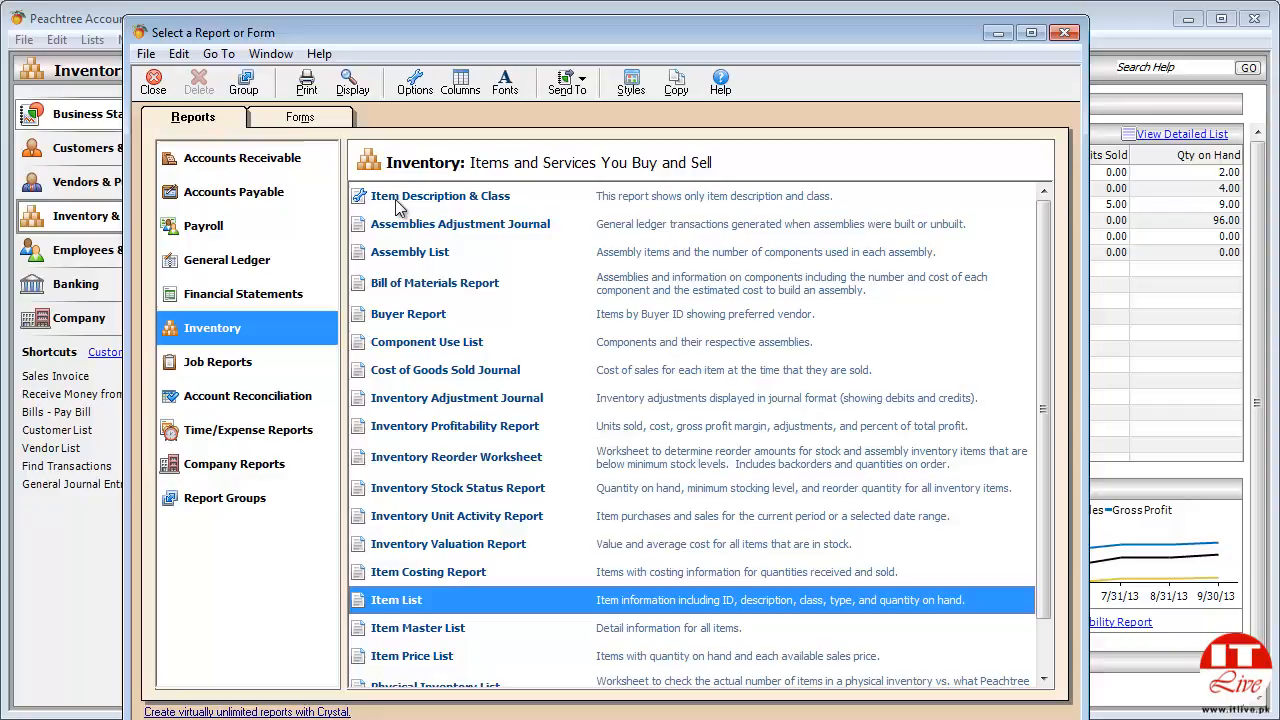
Open the options of the custom Item Description & Class report and sort it by Item Description.
click(397, 205)
right_click(397, 205)
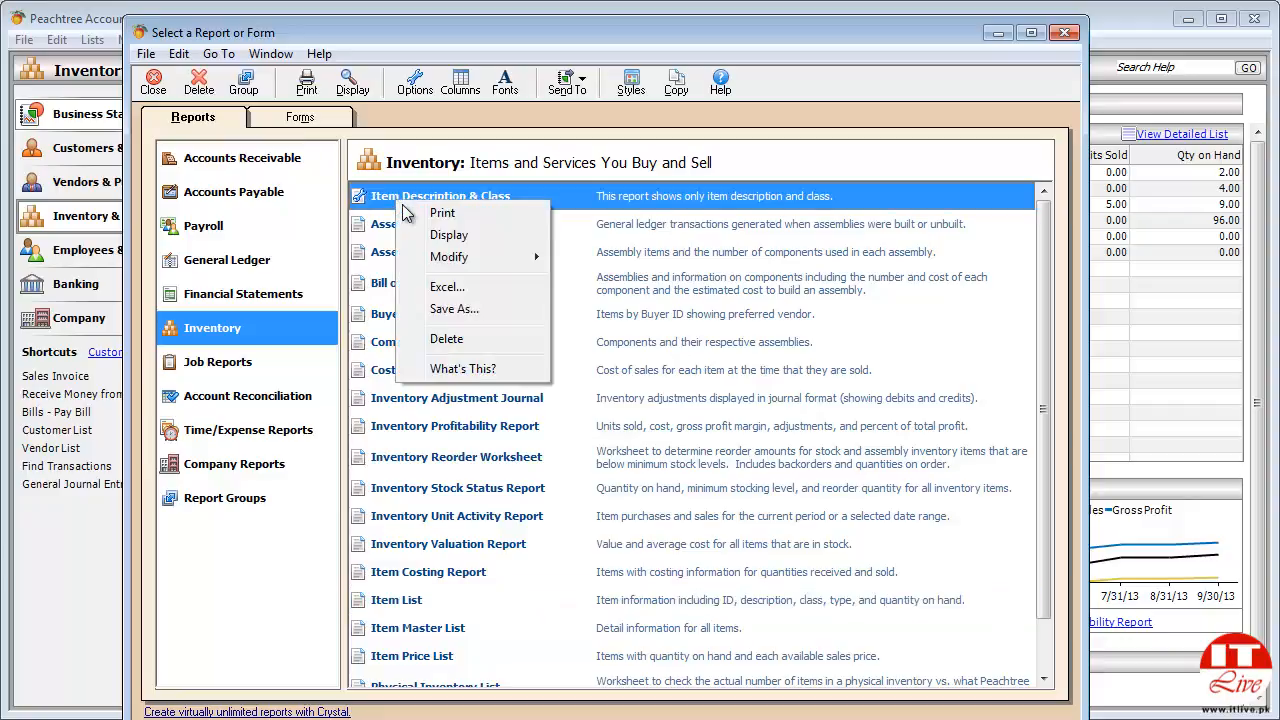
mouse_move(420, 257)
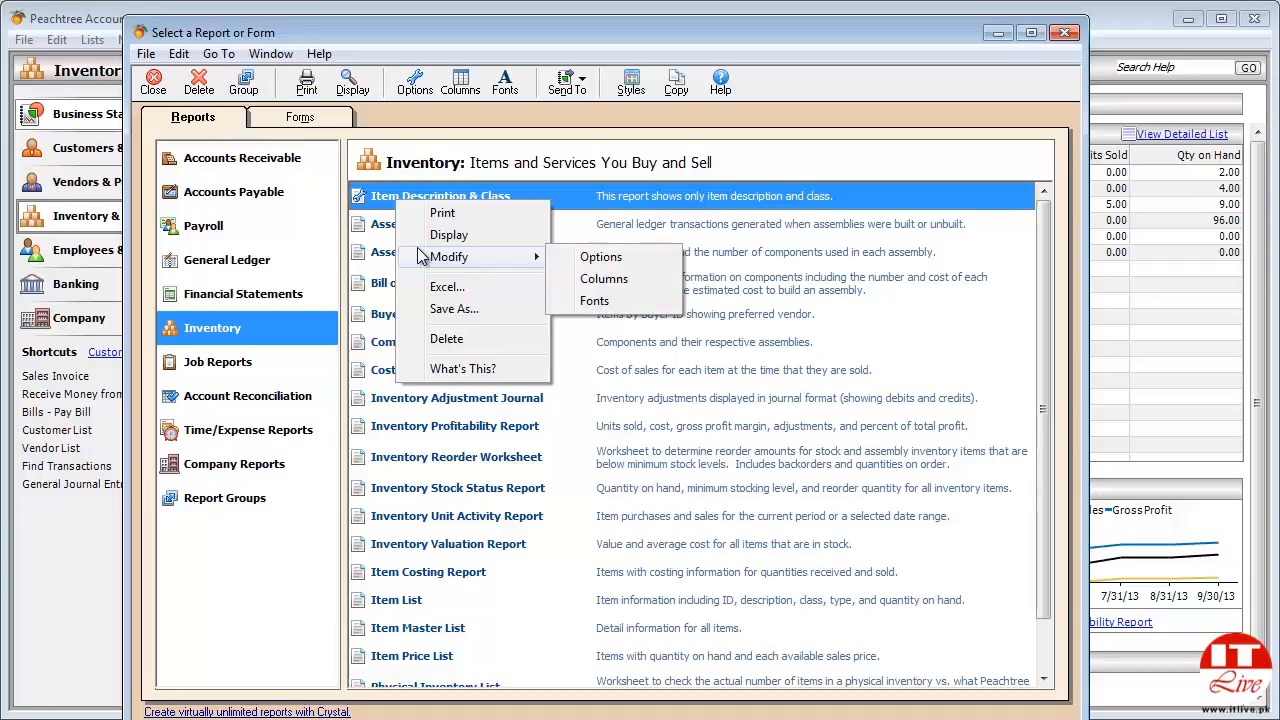
click(566, 262)
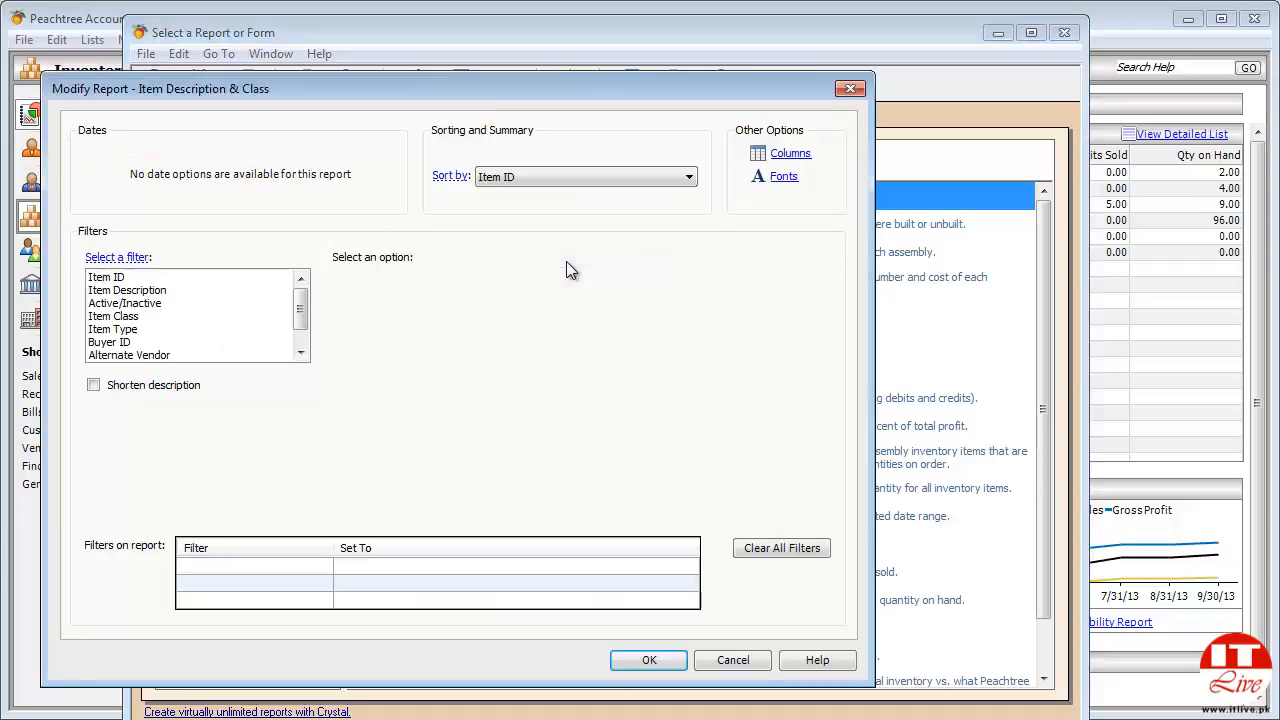
drag(406, 92, 540, 76)
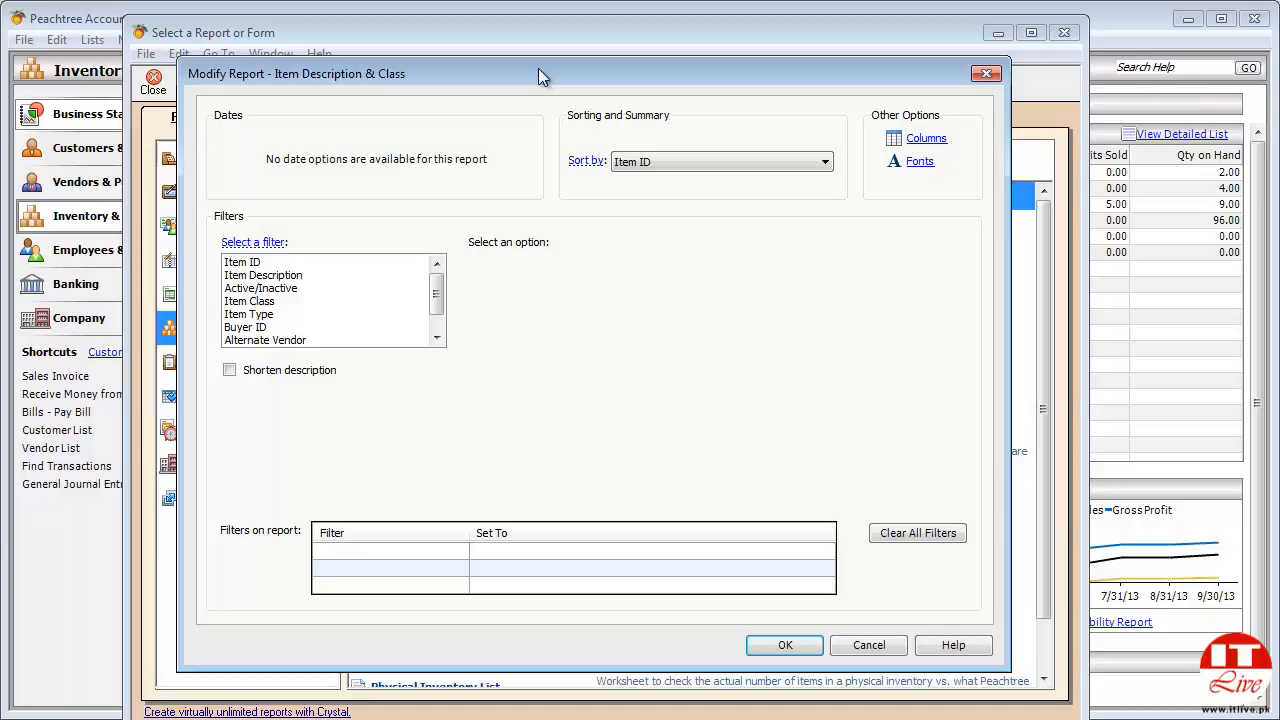
click(648, 165)
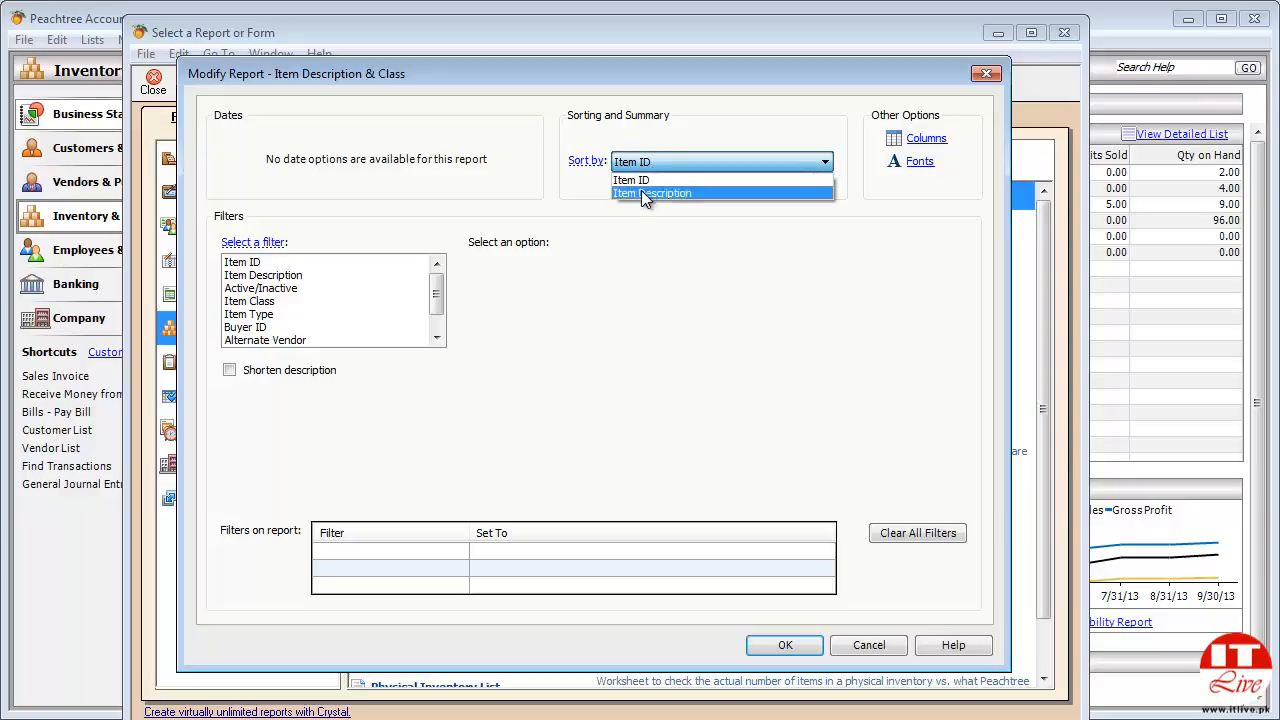
click(645, 194)
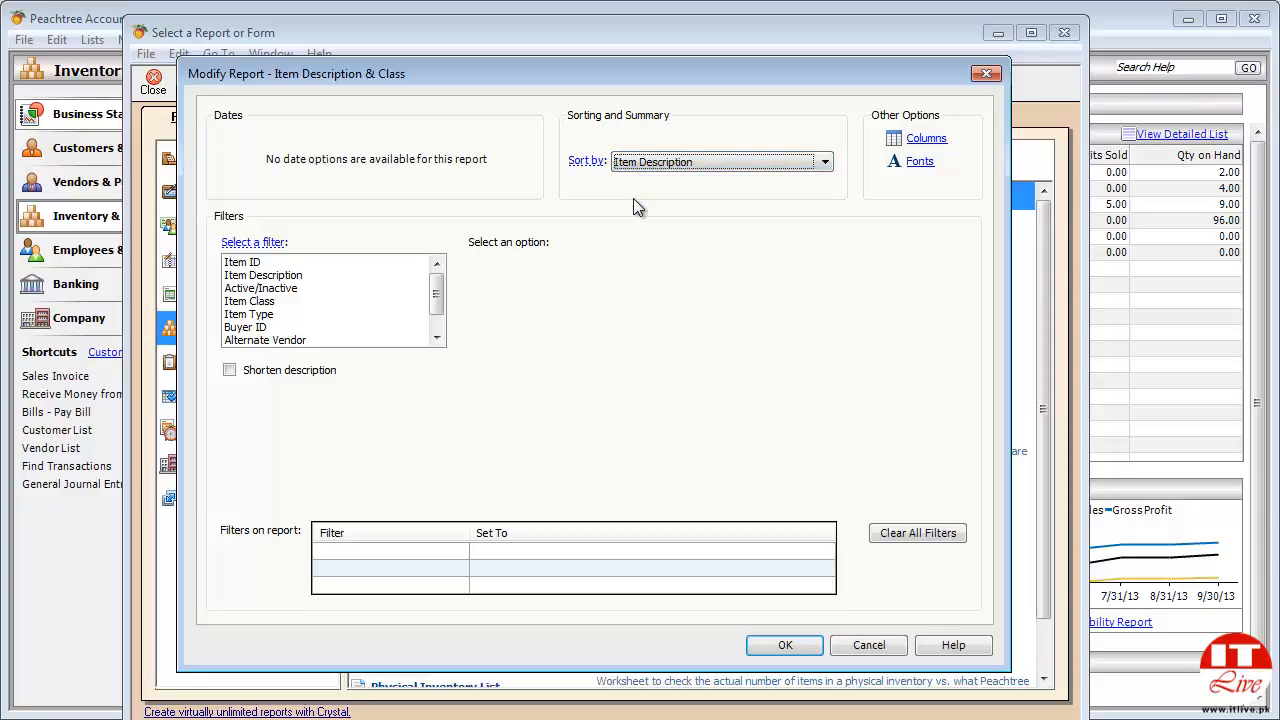
Filter the report to Item Class Stock Item, display it, and close it again.
click(271, 304)
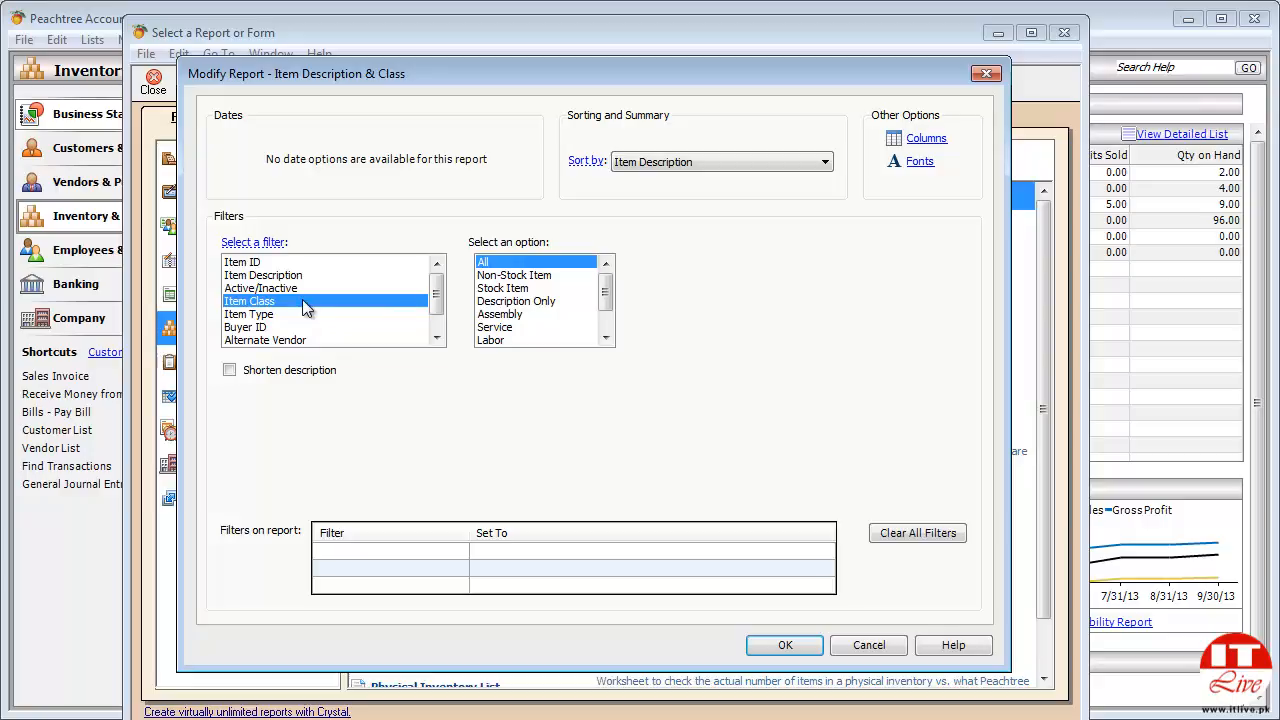
click(509, 289)
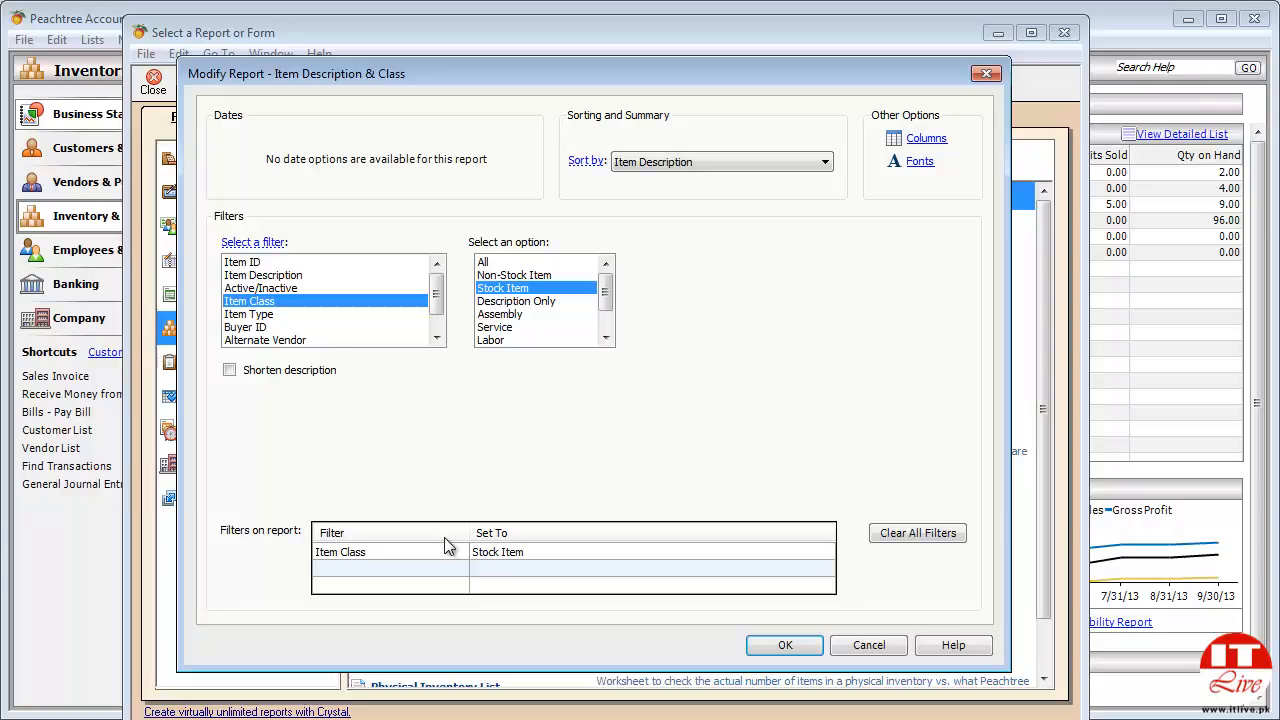
click(755, 648)
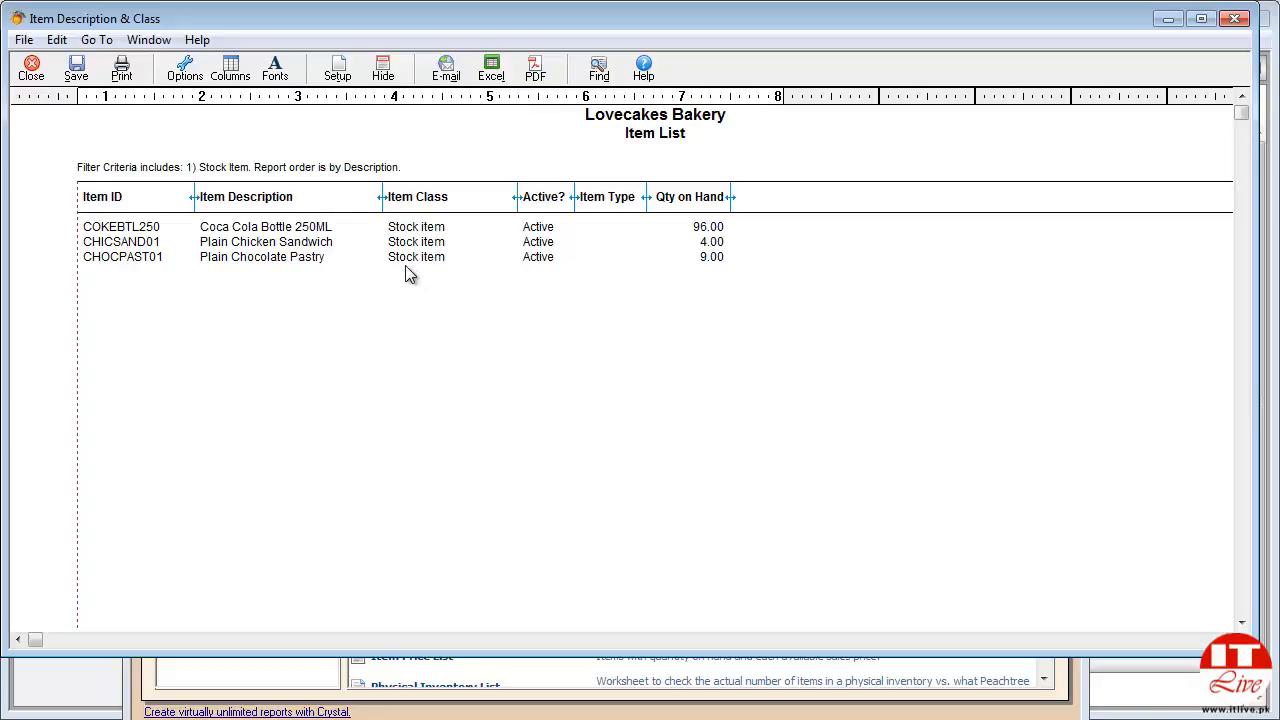
click(30, 70)
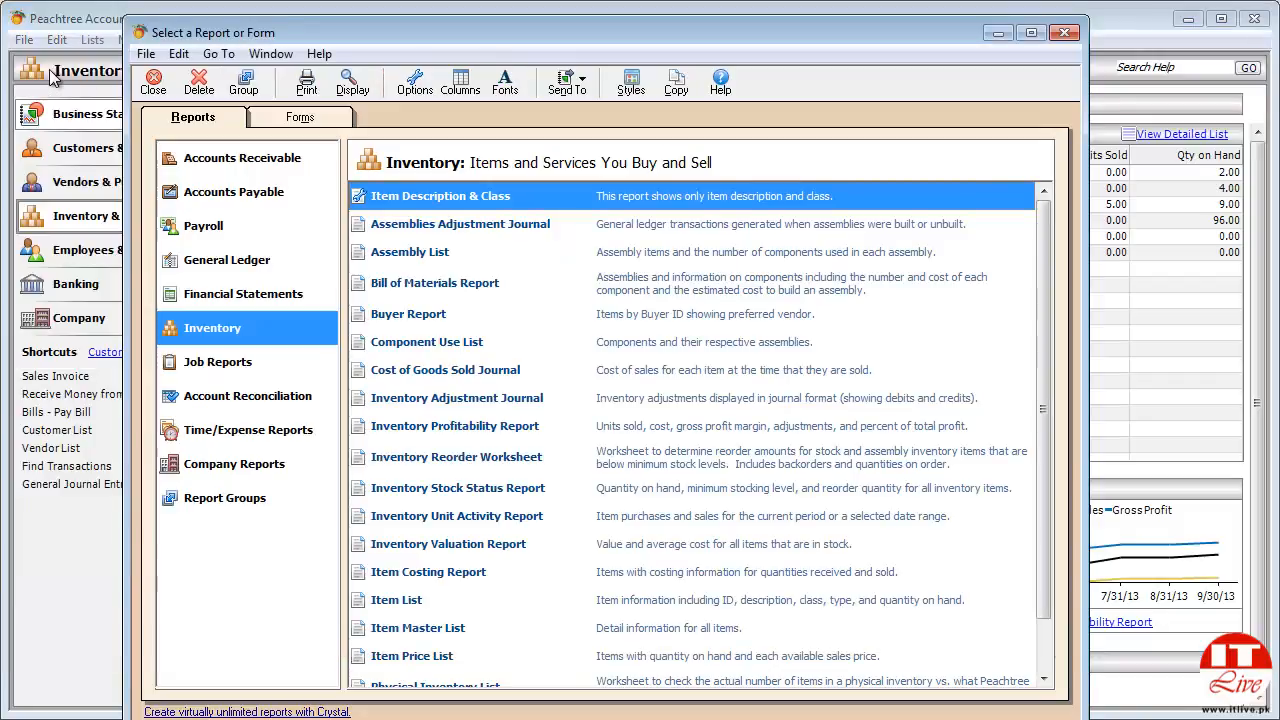
Limit the columns of the custom Item Description & Class report to Item Description and Item Class, and display the report.
right_click(450, 206)
mouse_move(538, 262)
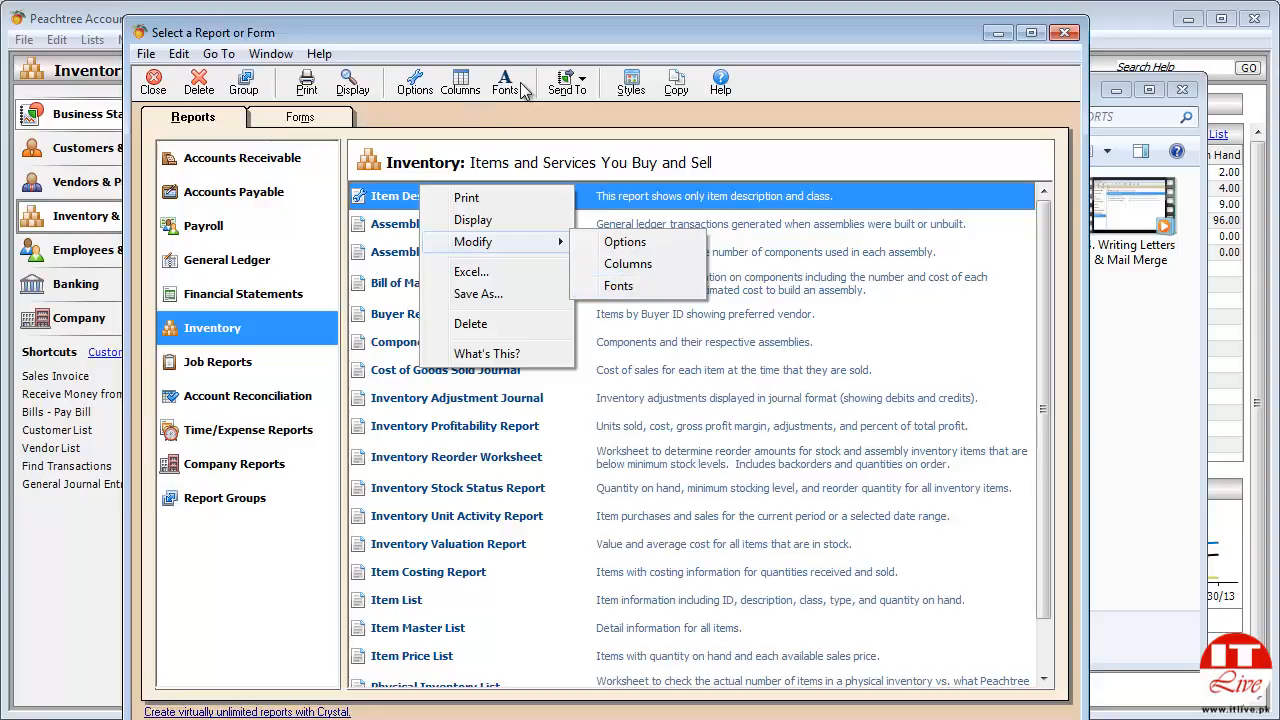
click(614, 246)
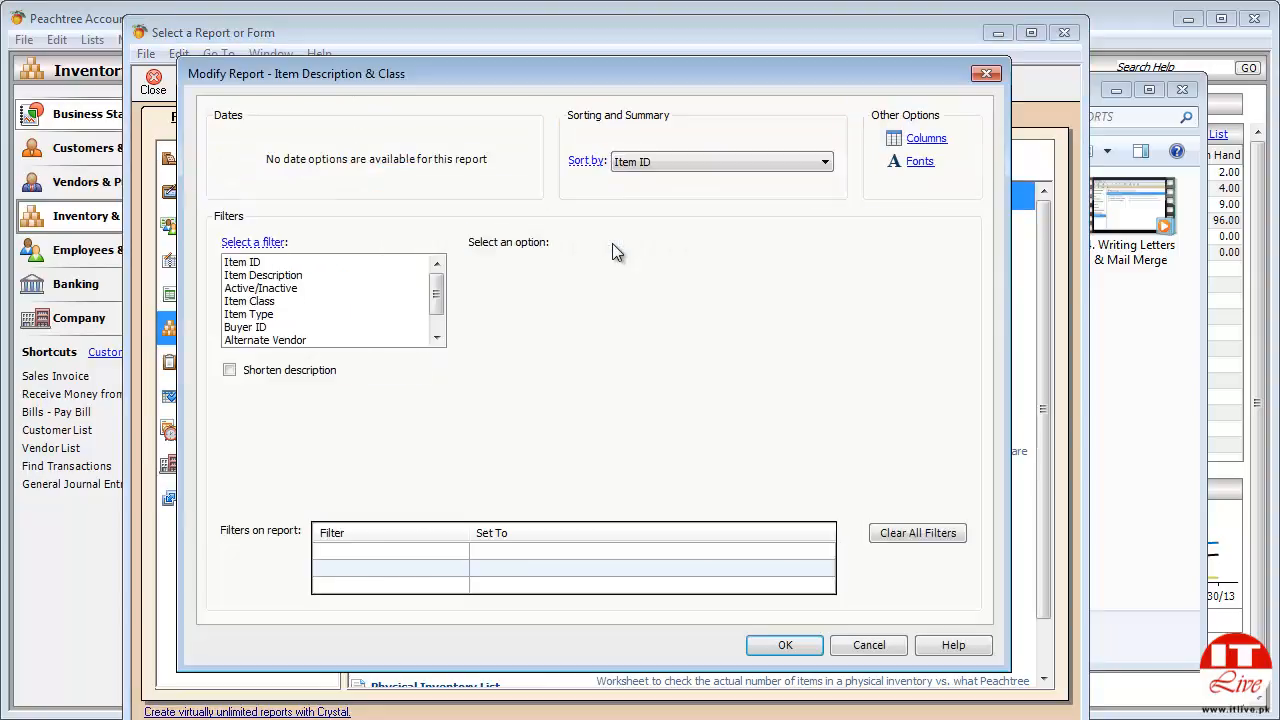
click(925, 142)
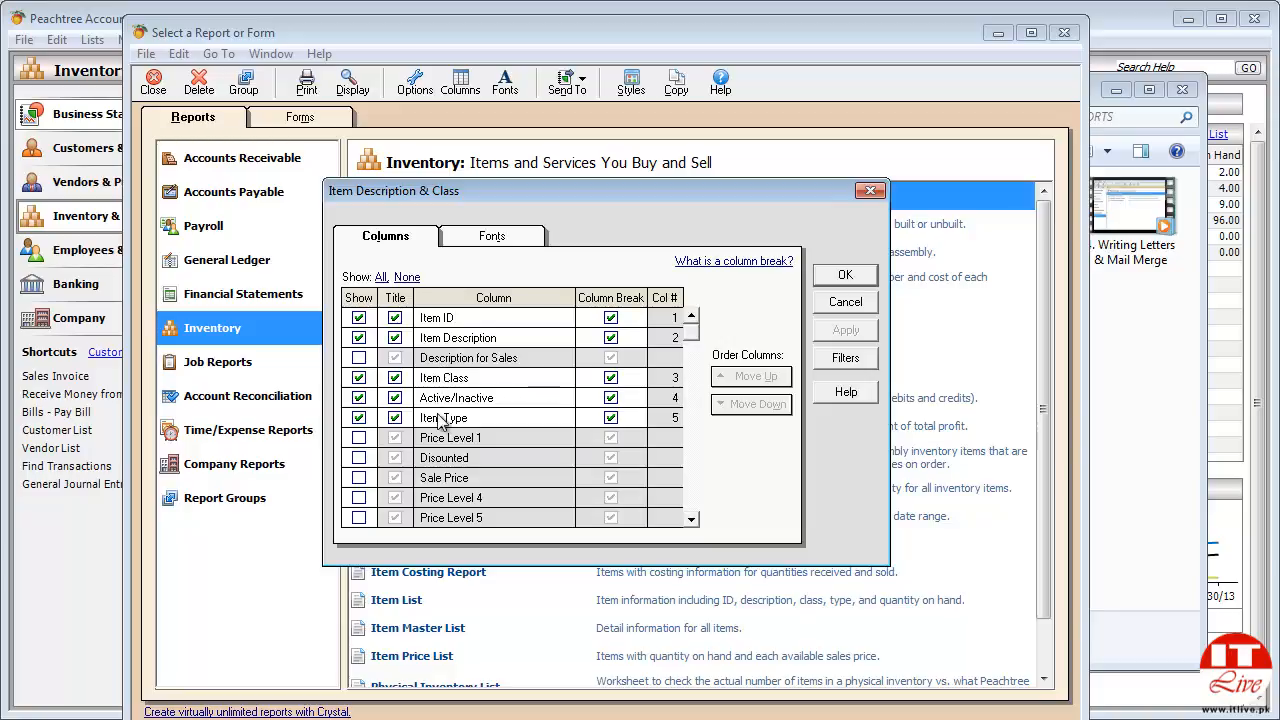
click(407, 279)
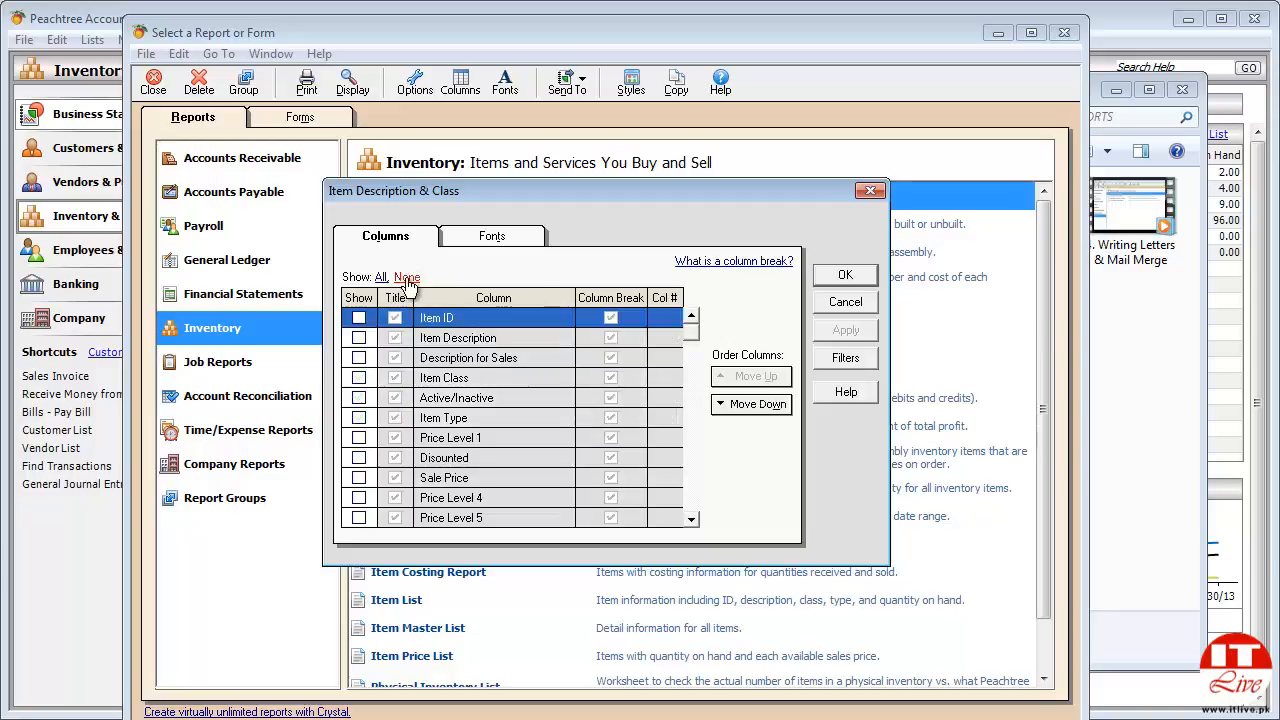
click(358, 339)
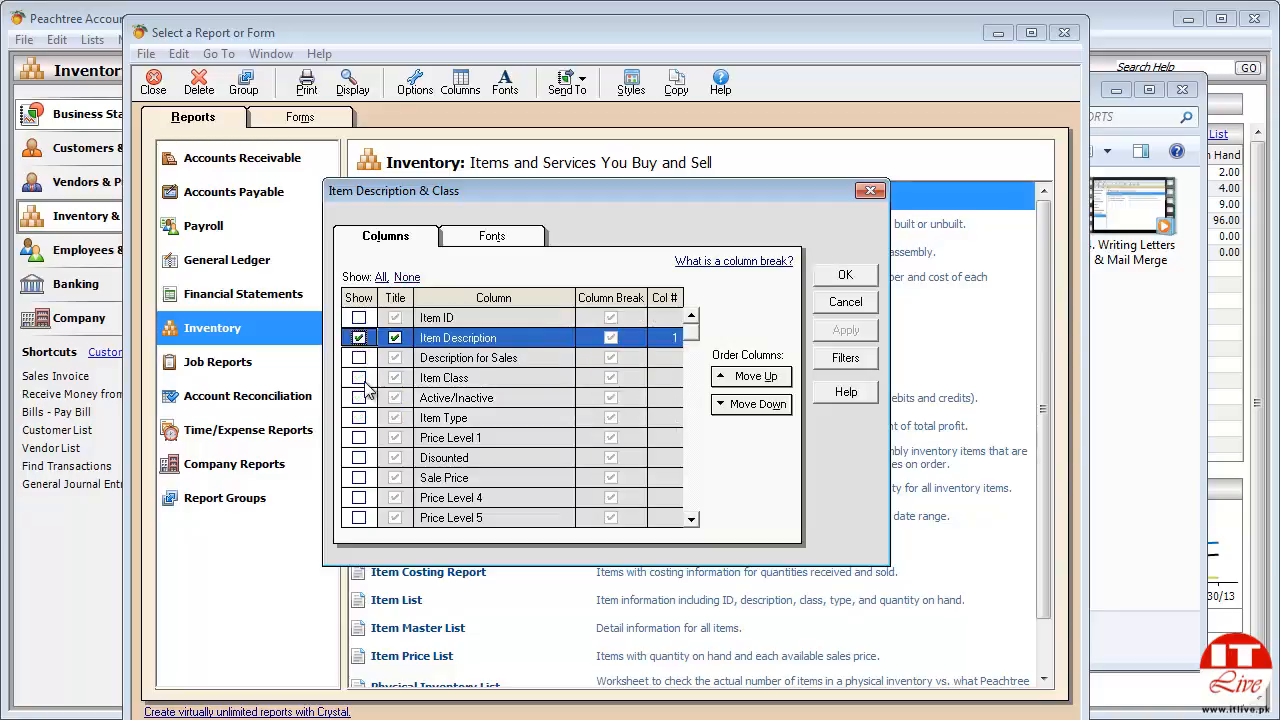
click(358, 378)
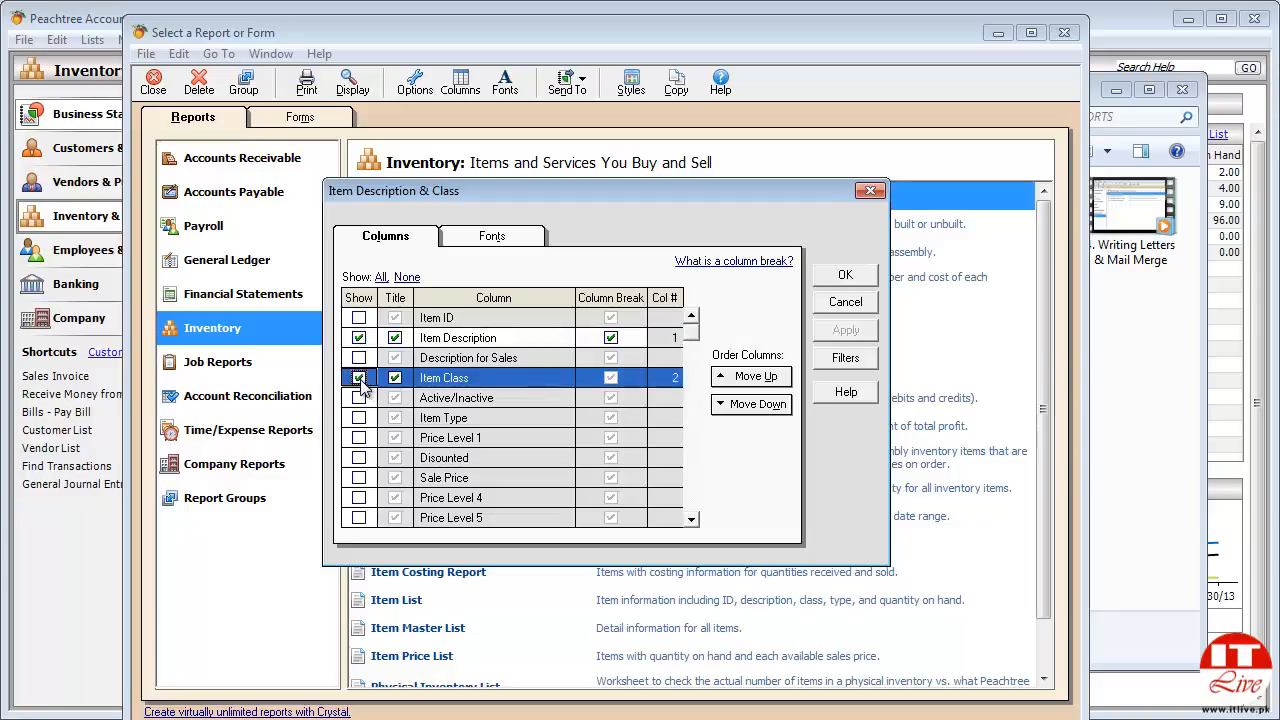
click(834, 283)
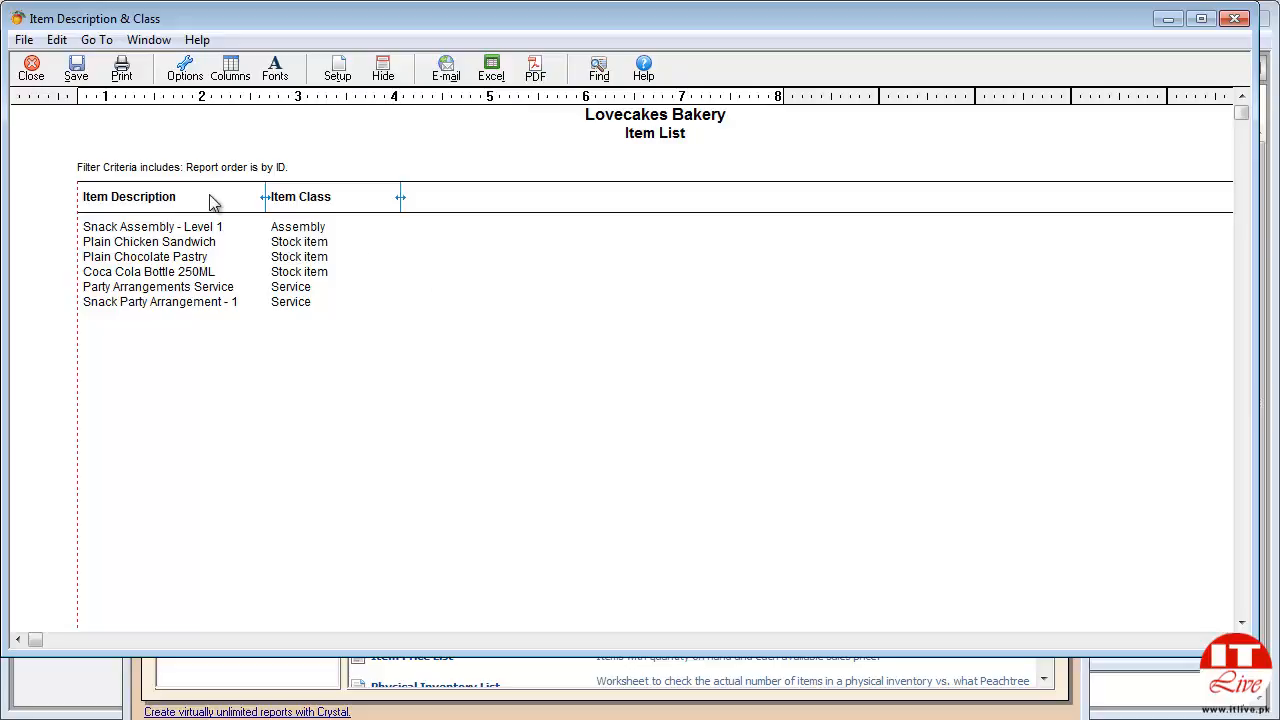
Sort the displayed report by Item Description and filter it to Item Class Stock Item.
click(196, 82)
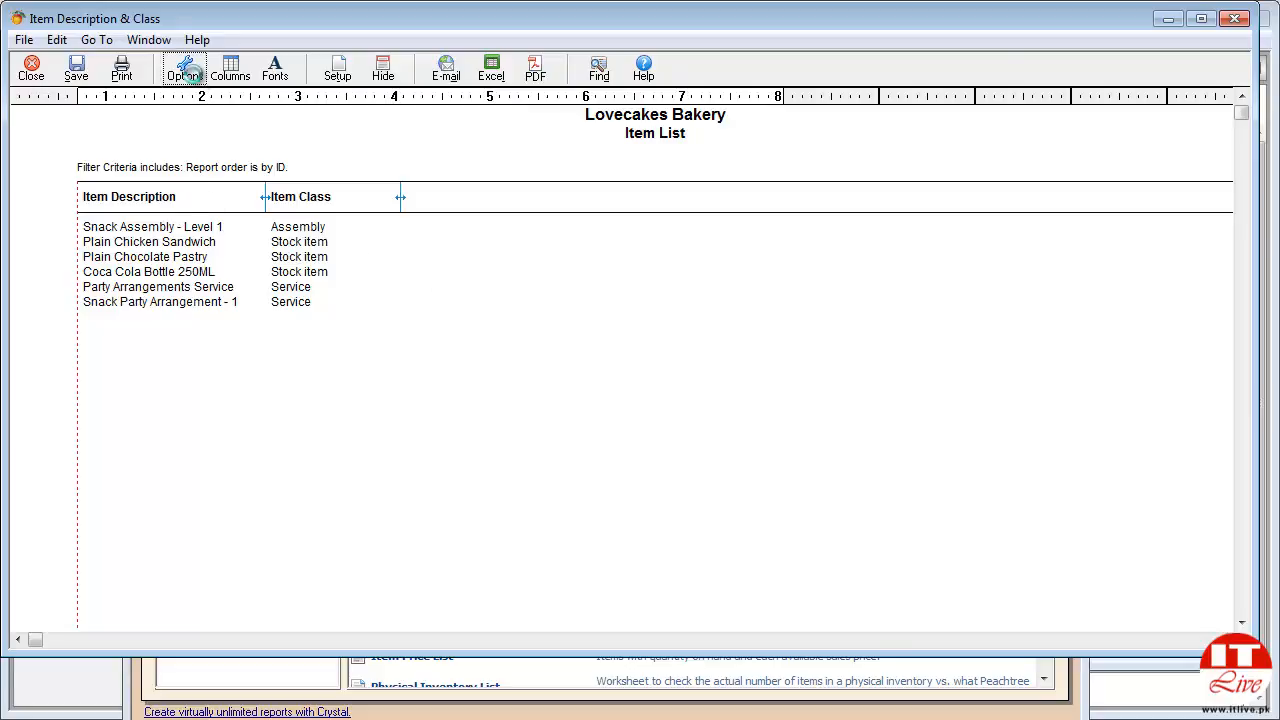
click(676, 166)
click(640, 194)
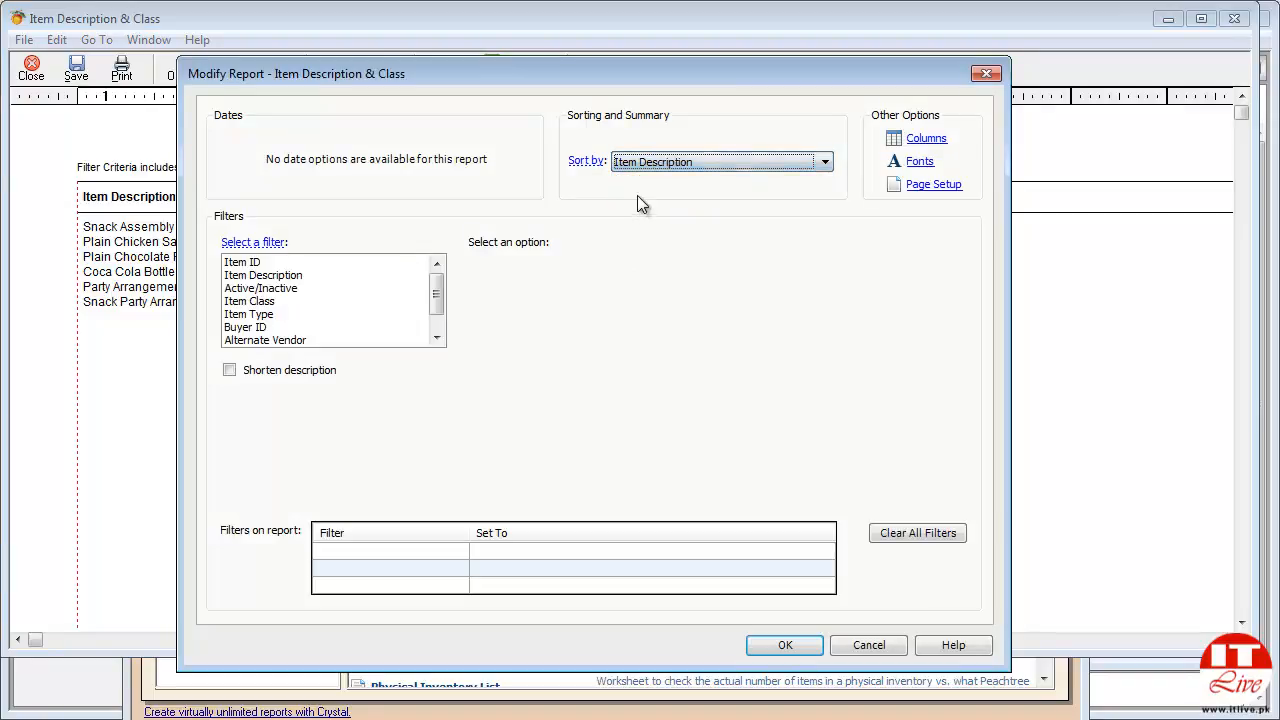
click(237, 315)
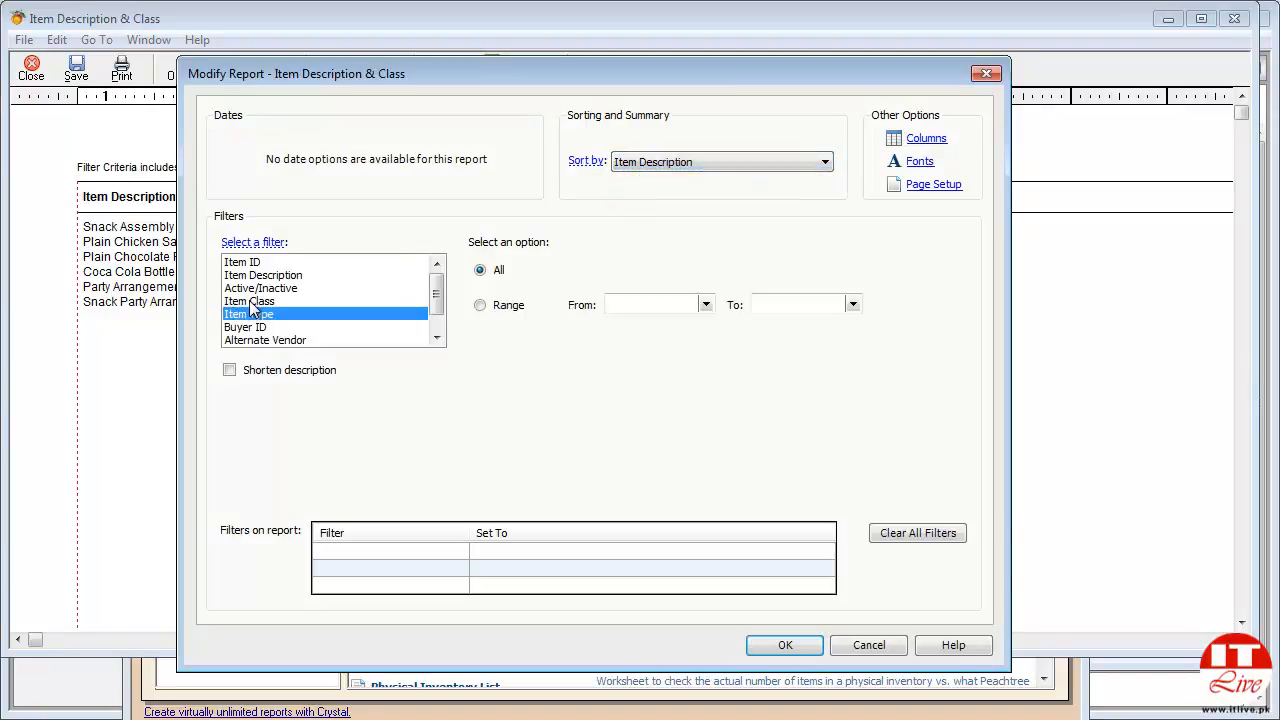
click(251, 302)
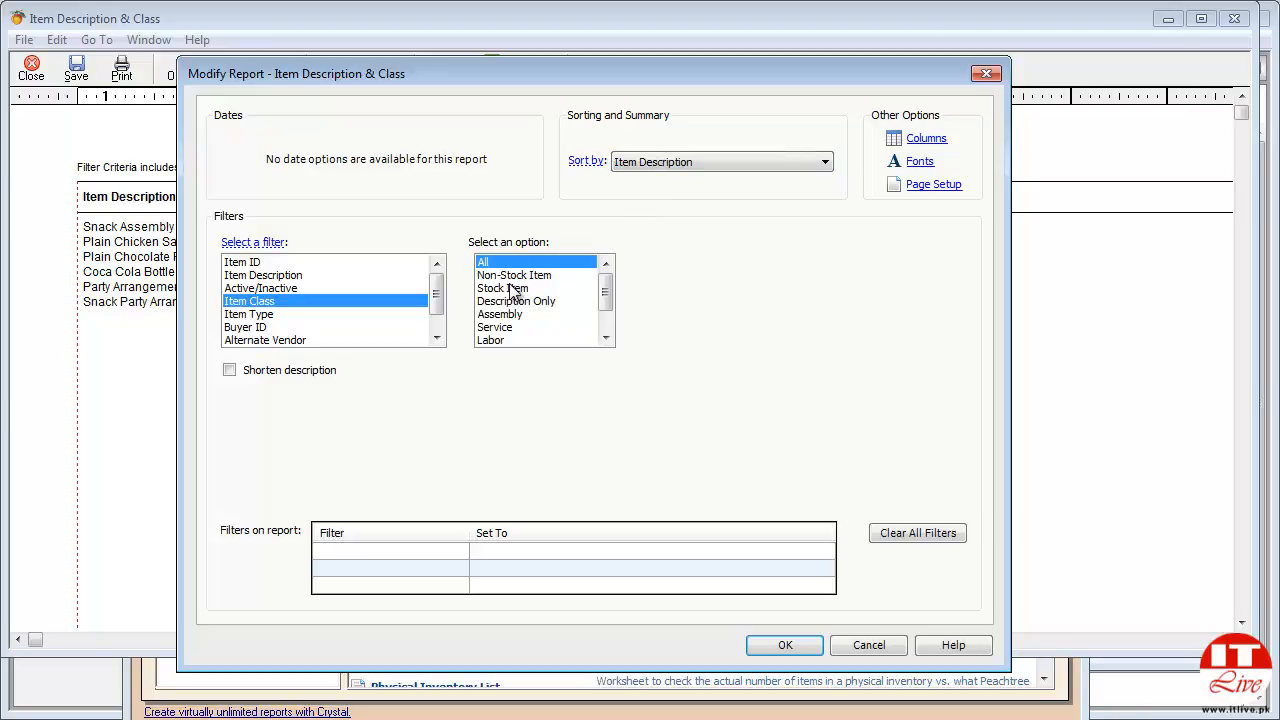
click(513, 289)
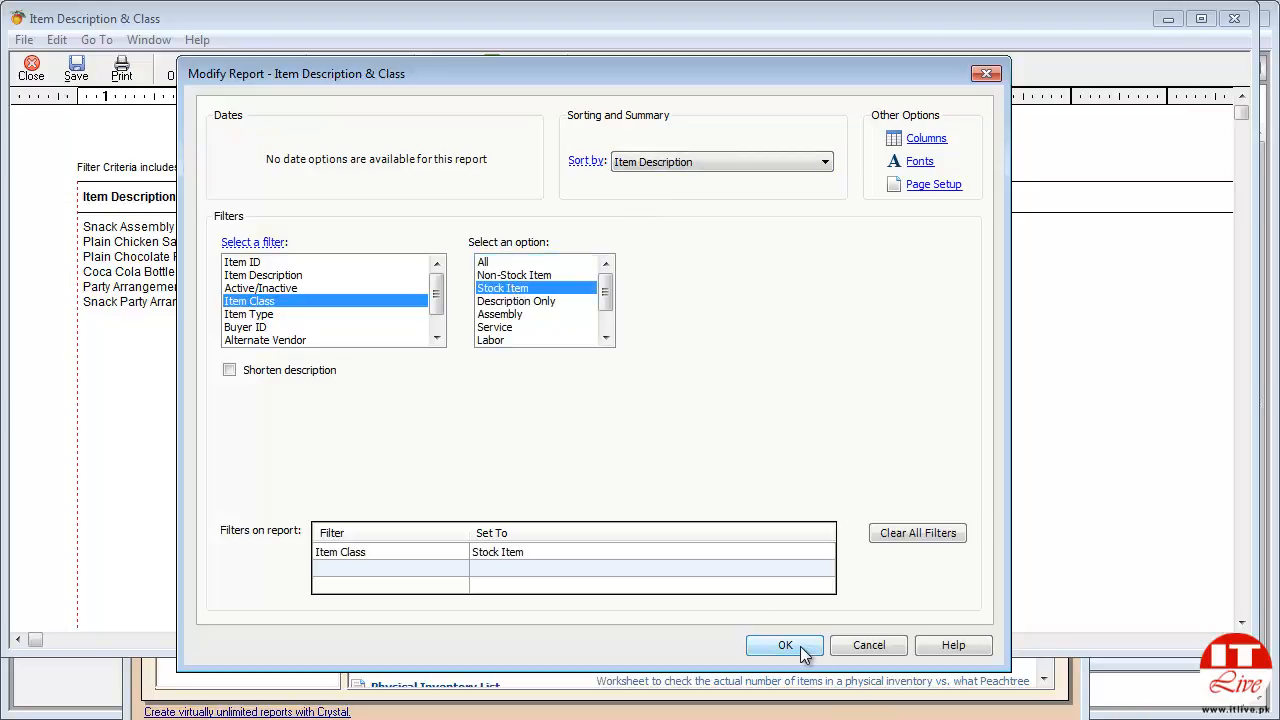
click(800, 646)
Save the customized report under its existing name, overwriting the earlier version, and close it.
click(76, 70)
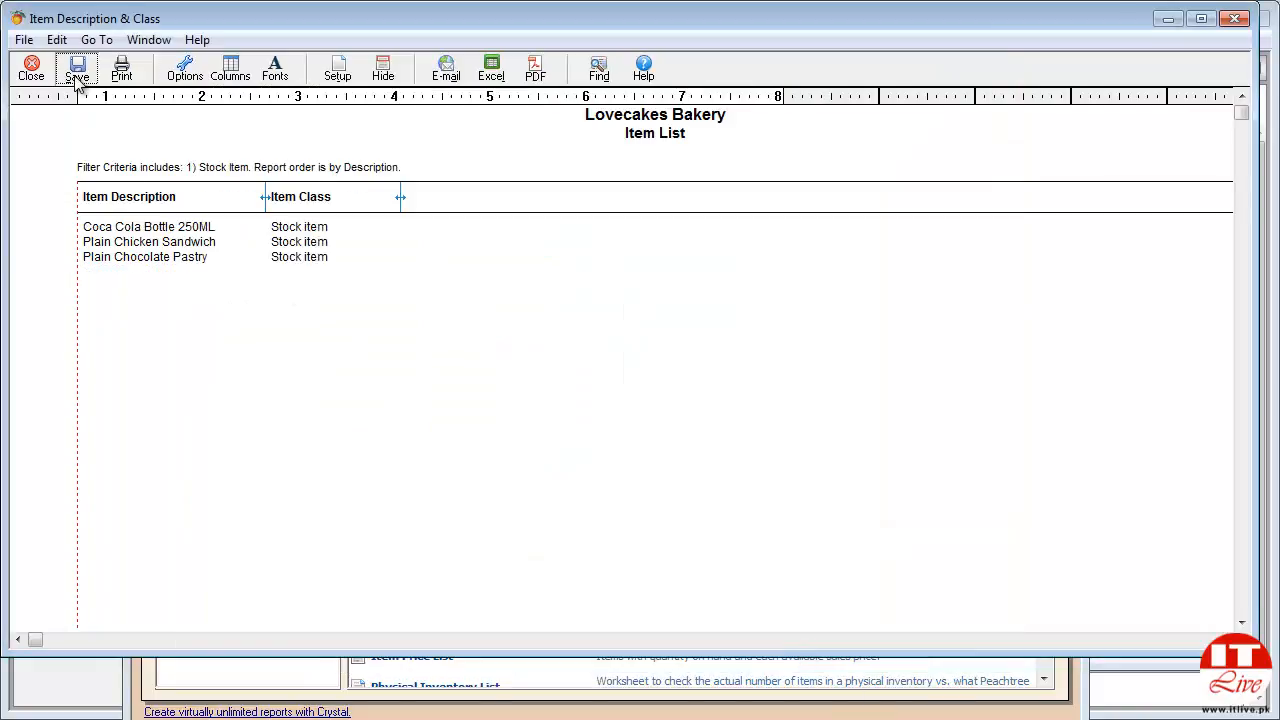
click(610, 404)
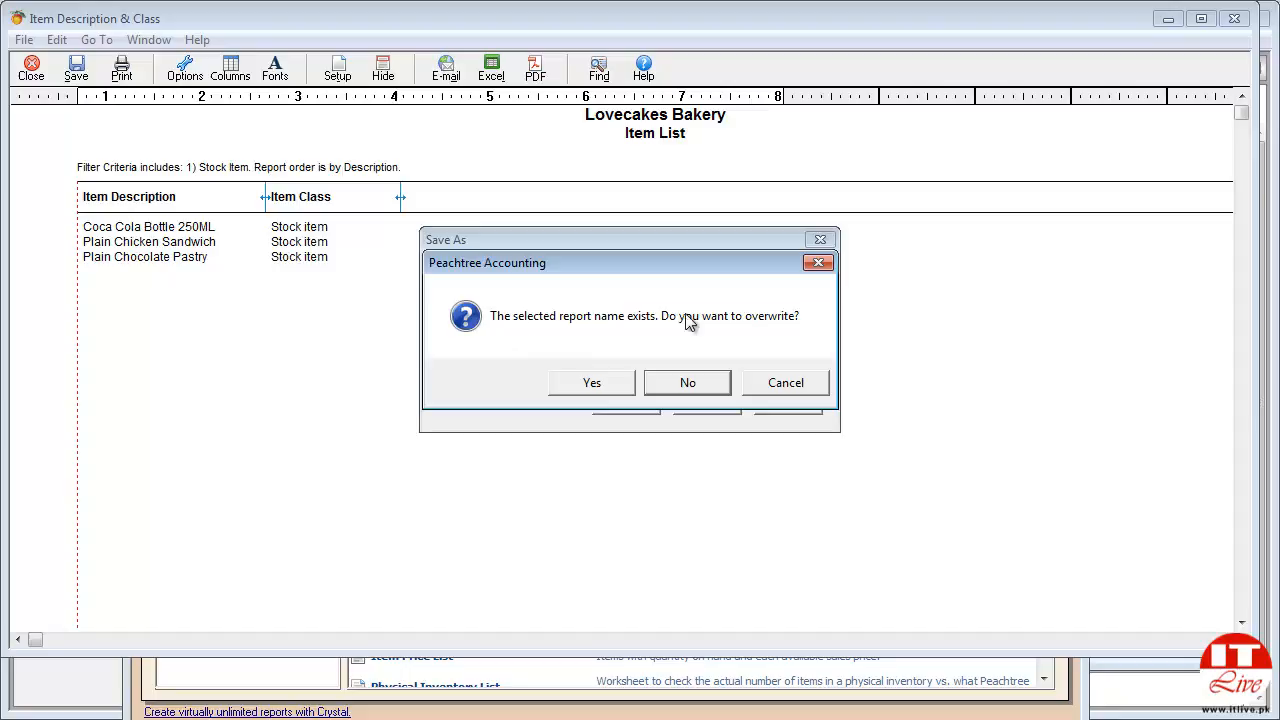
click(592, 382)
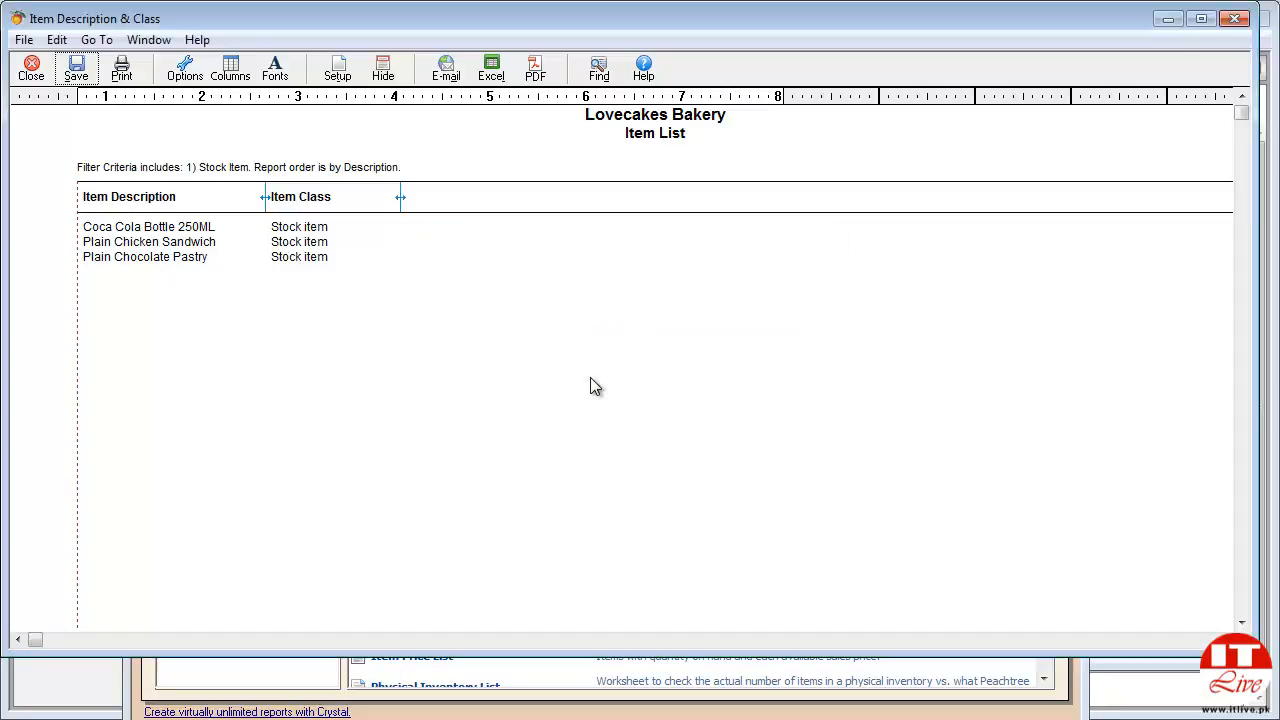
click(31, 68)
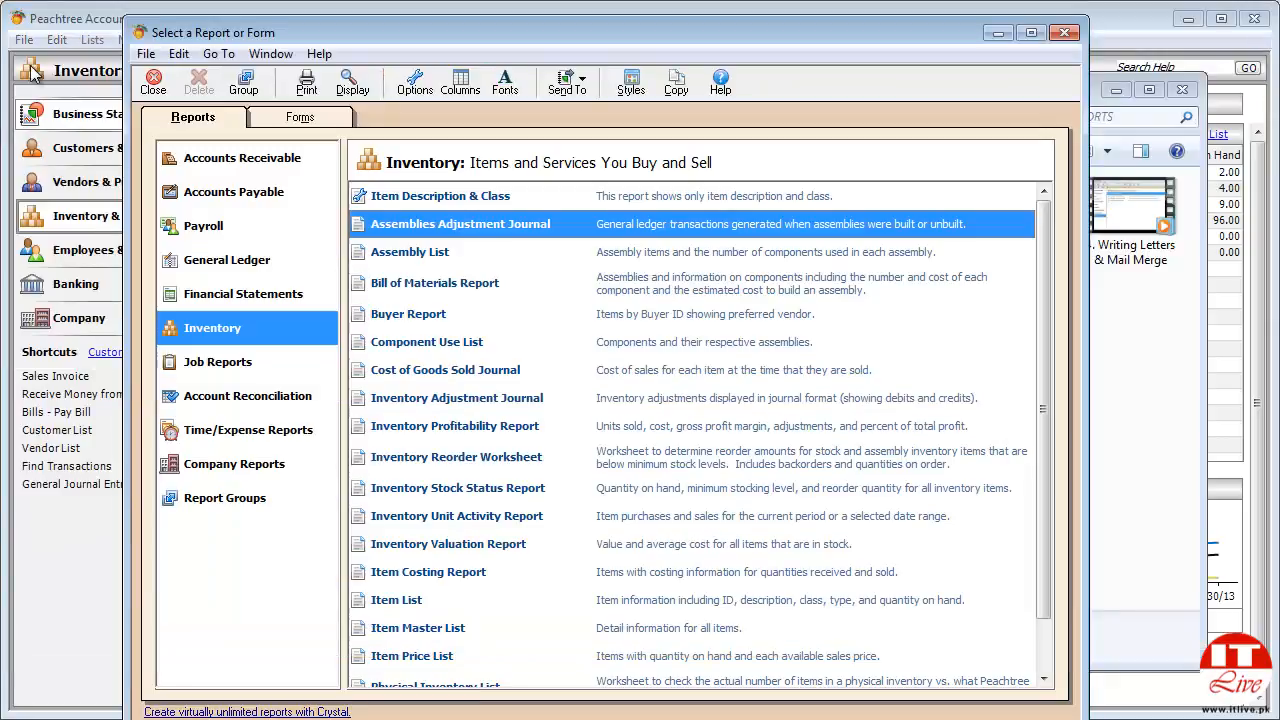
Display the saved Item Description & Class report again to check its columns, sorting and filter, and close it.
click(497, 200)
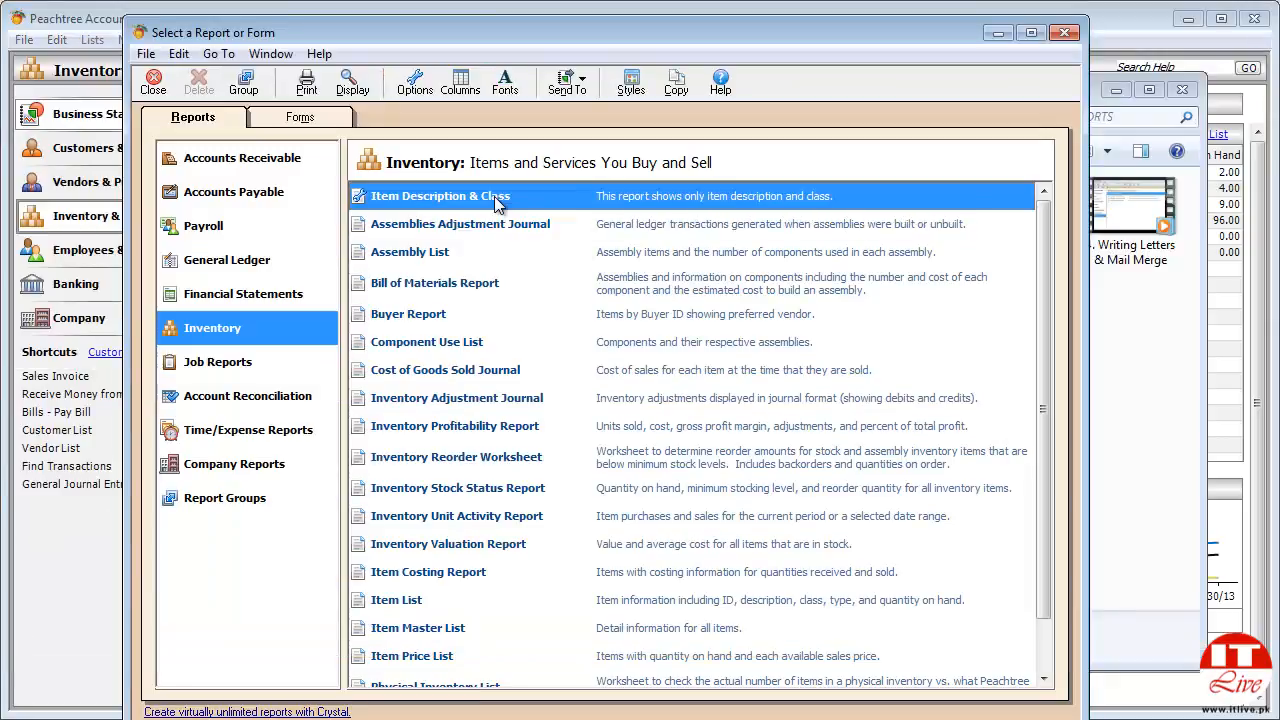
double_click(466, 200)
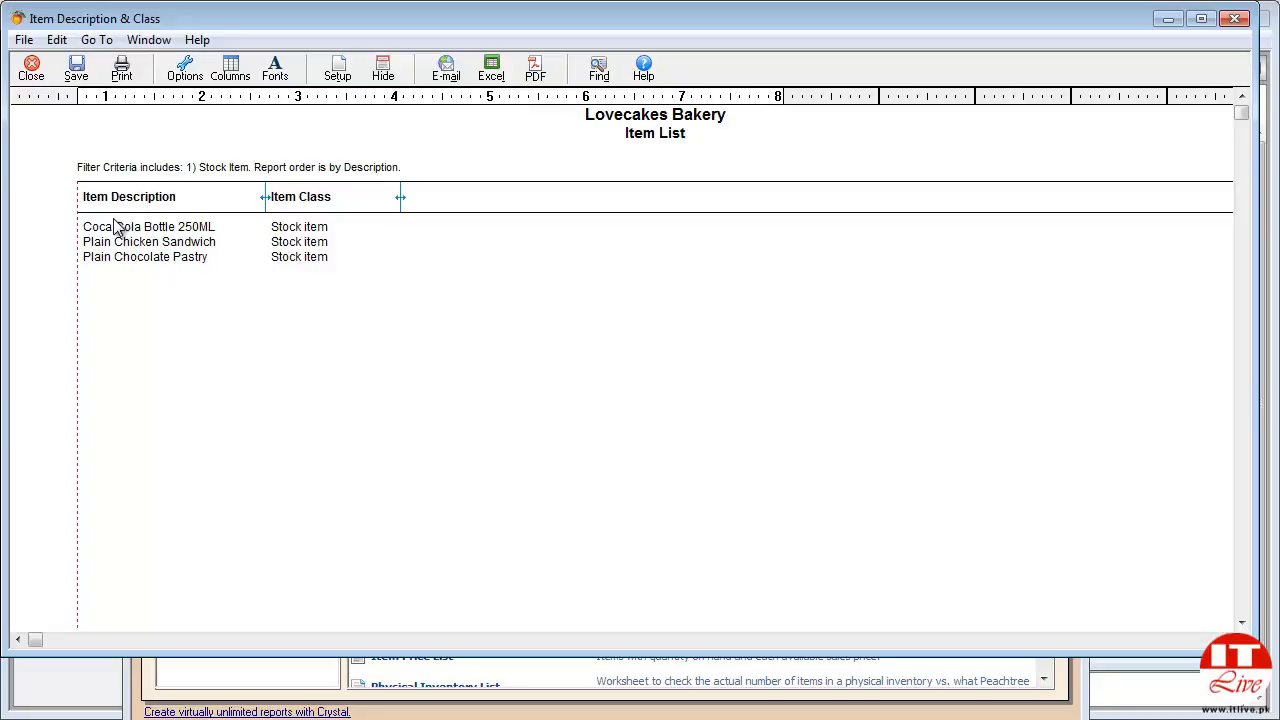
click(30, 78)
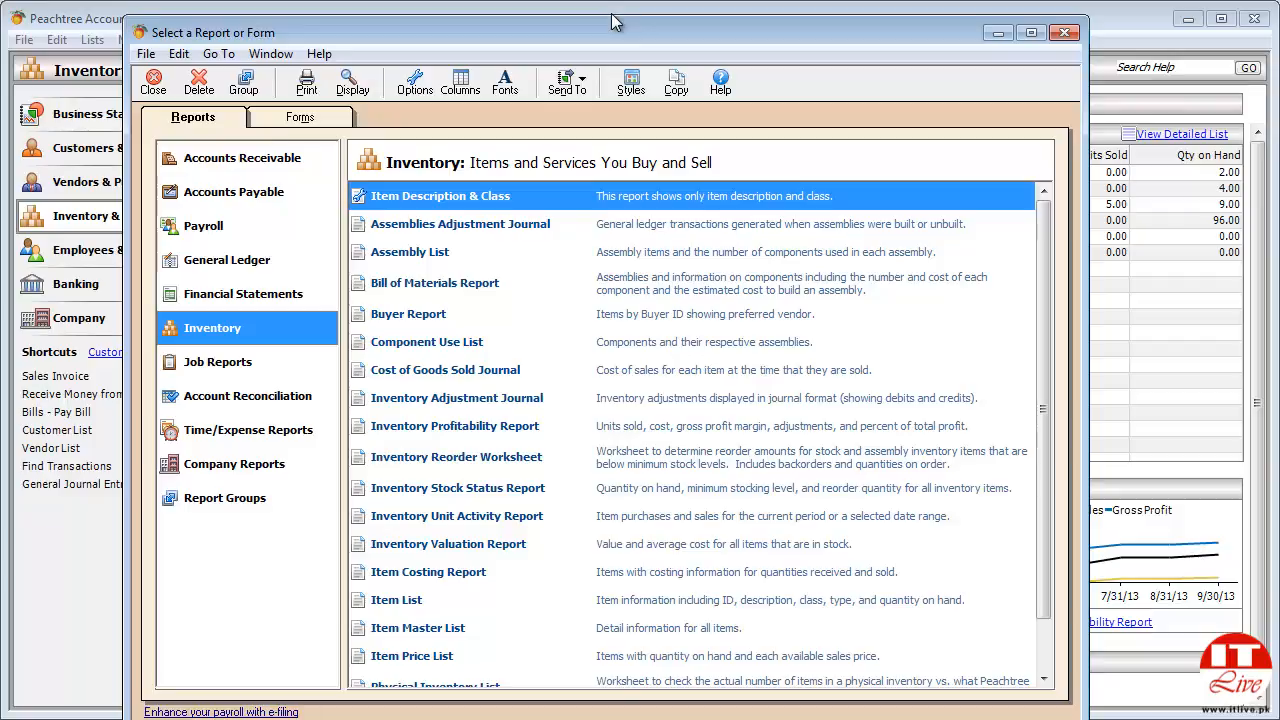
View the font settings of the Item Description & Class report, cancel them and close the report selection window.
click(507, 84)
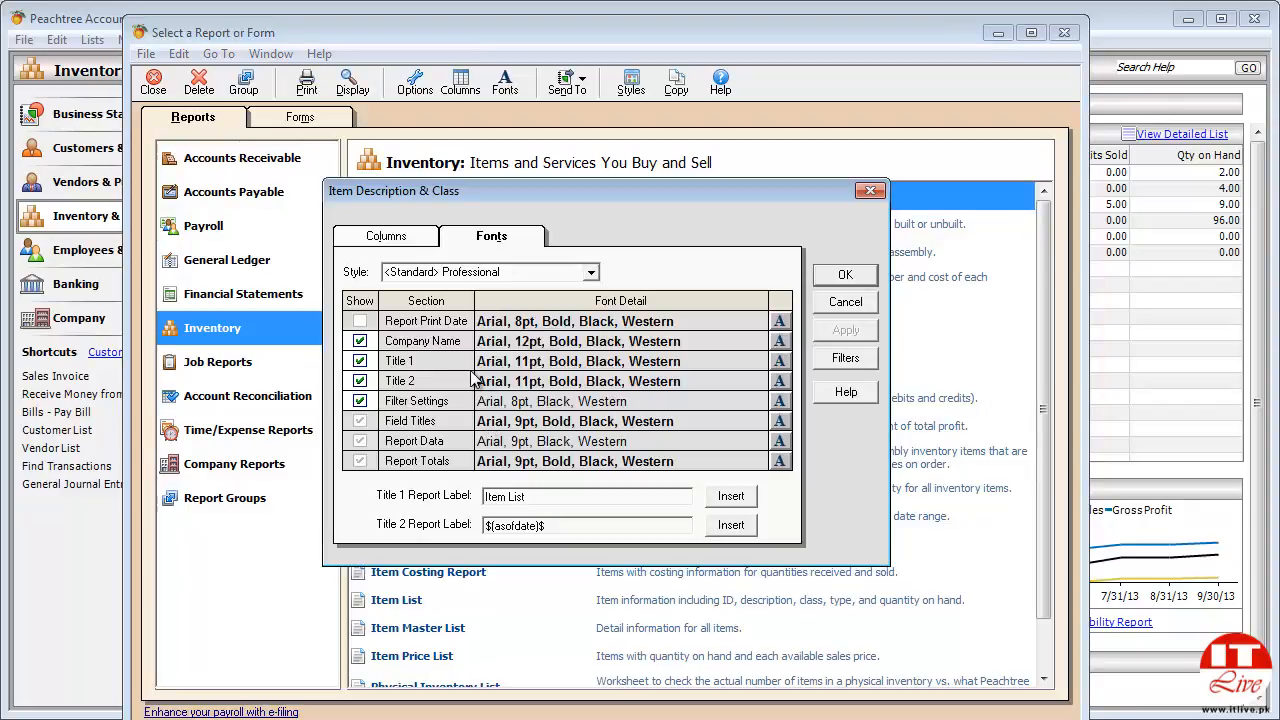
click(872, 304)
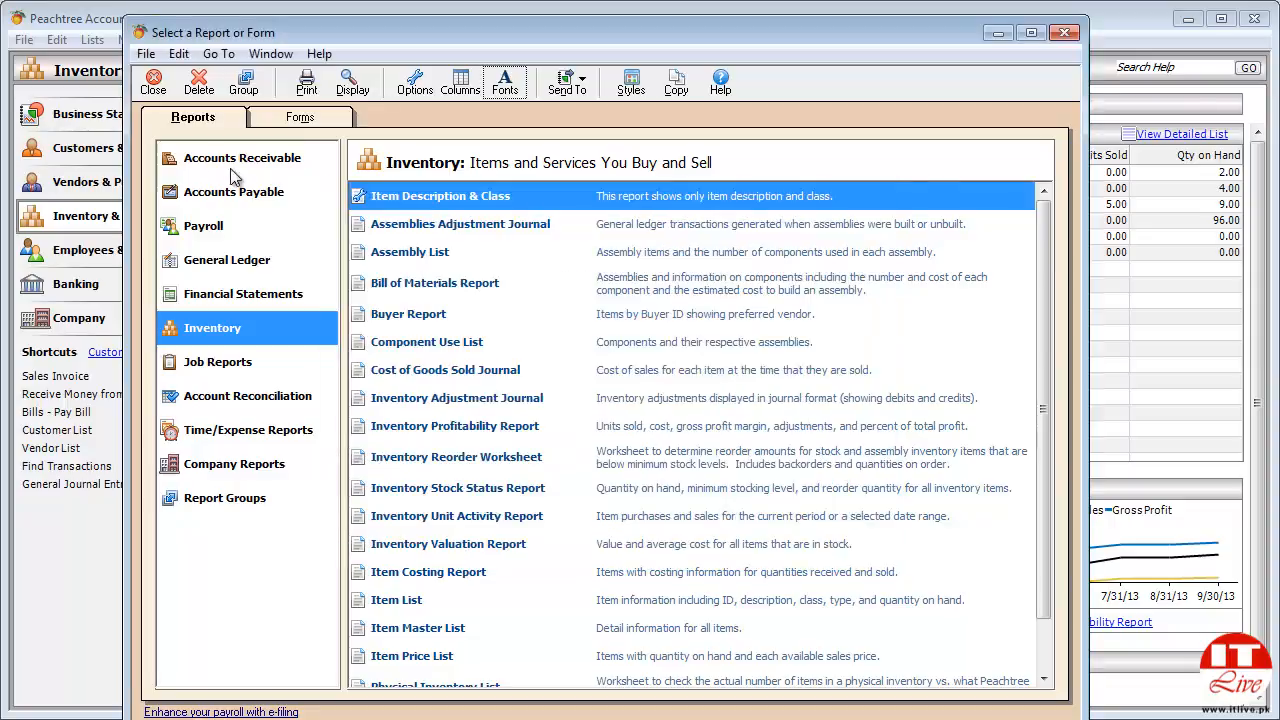
click(155, 90)
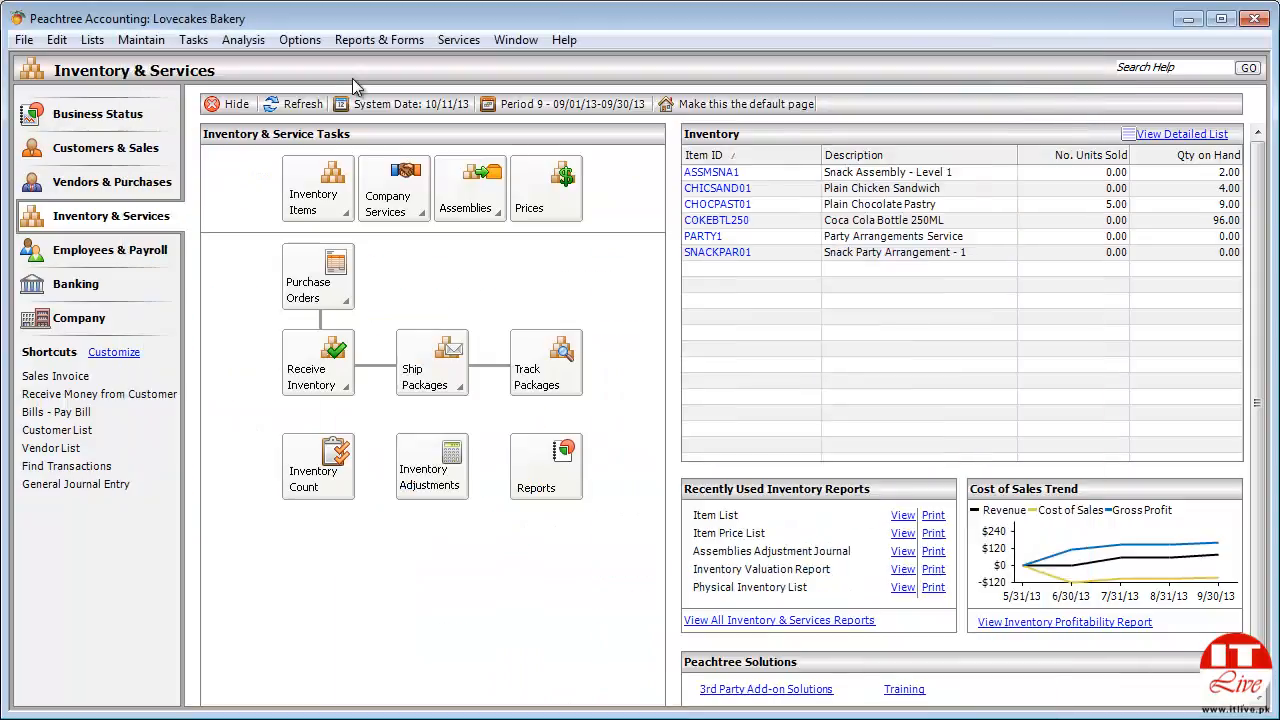
Open the report styles, glance at the style defaults, and choose the <Standard> Elegant style.
click(395, 40)
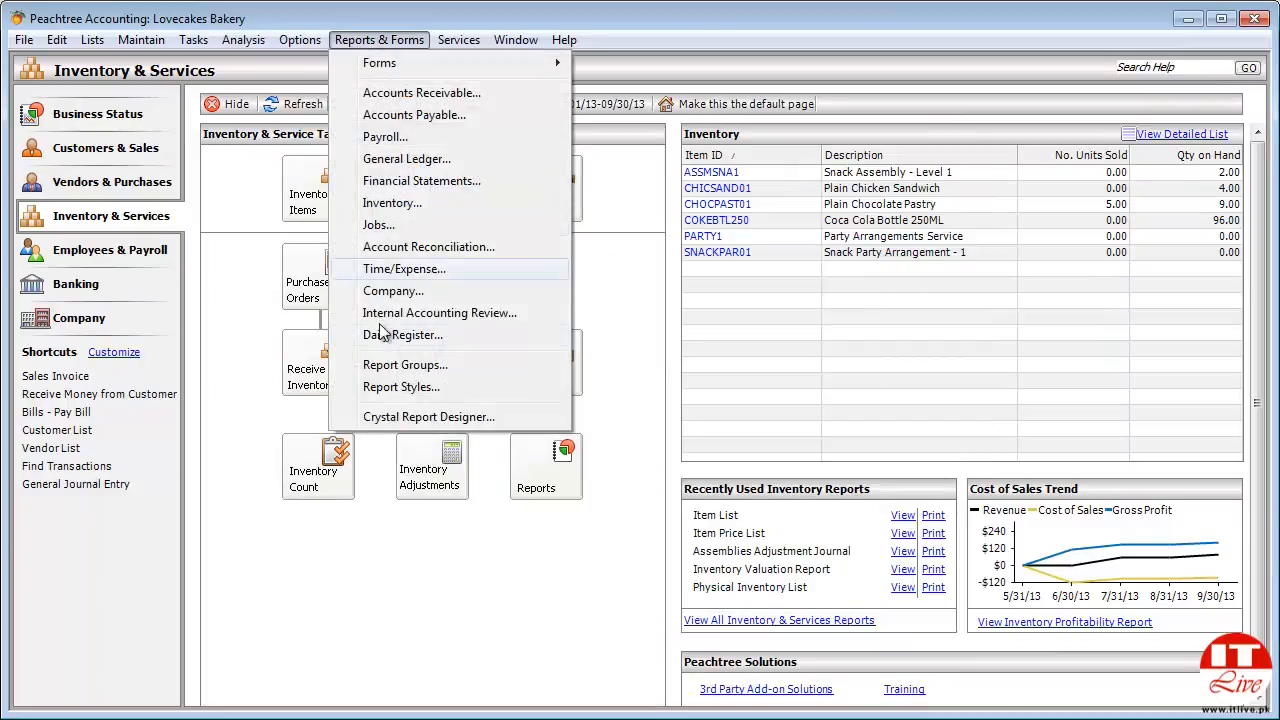
click(365, 398)
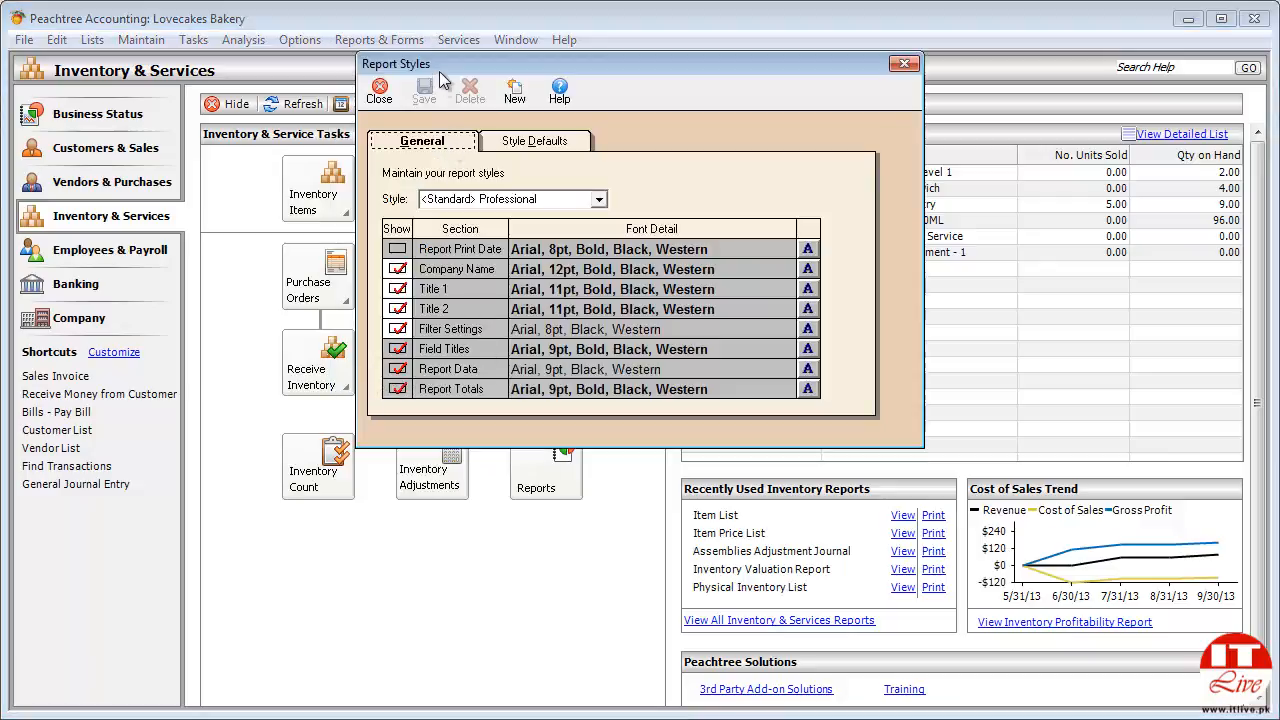
drag(435, 65, 415, 112)
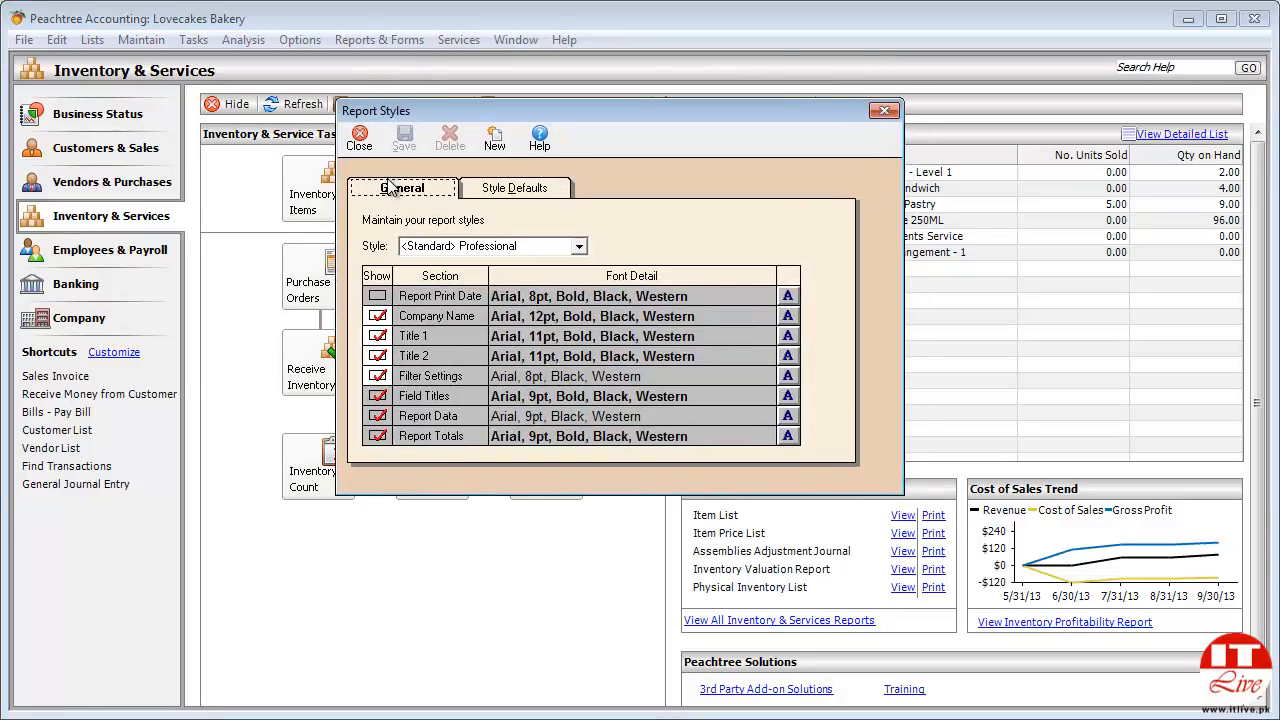
click(515, 192)
click(428, 193)
click(579, 248)
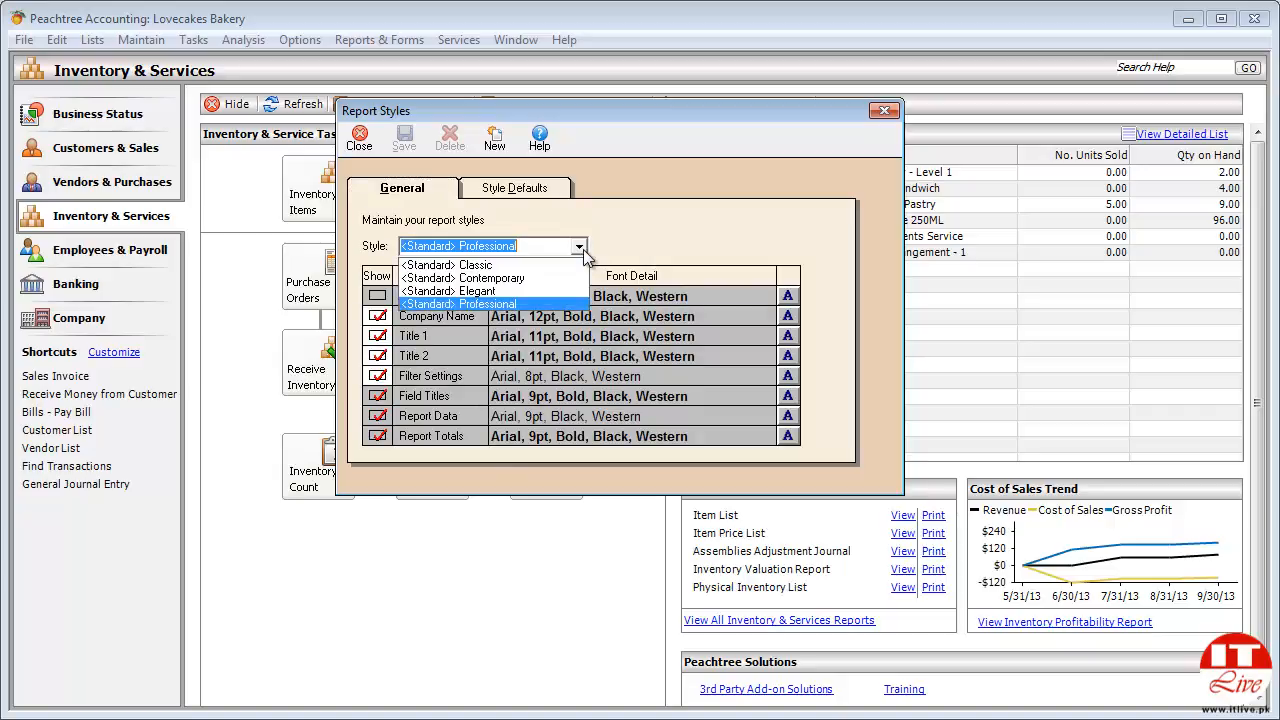
click(511, 292)
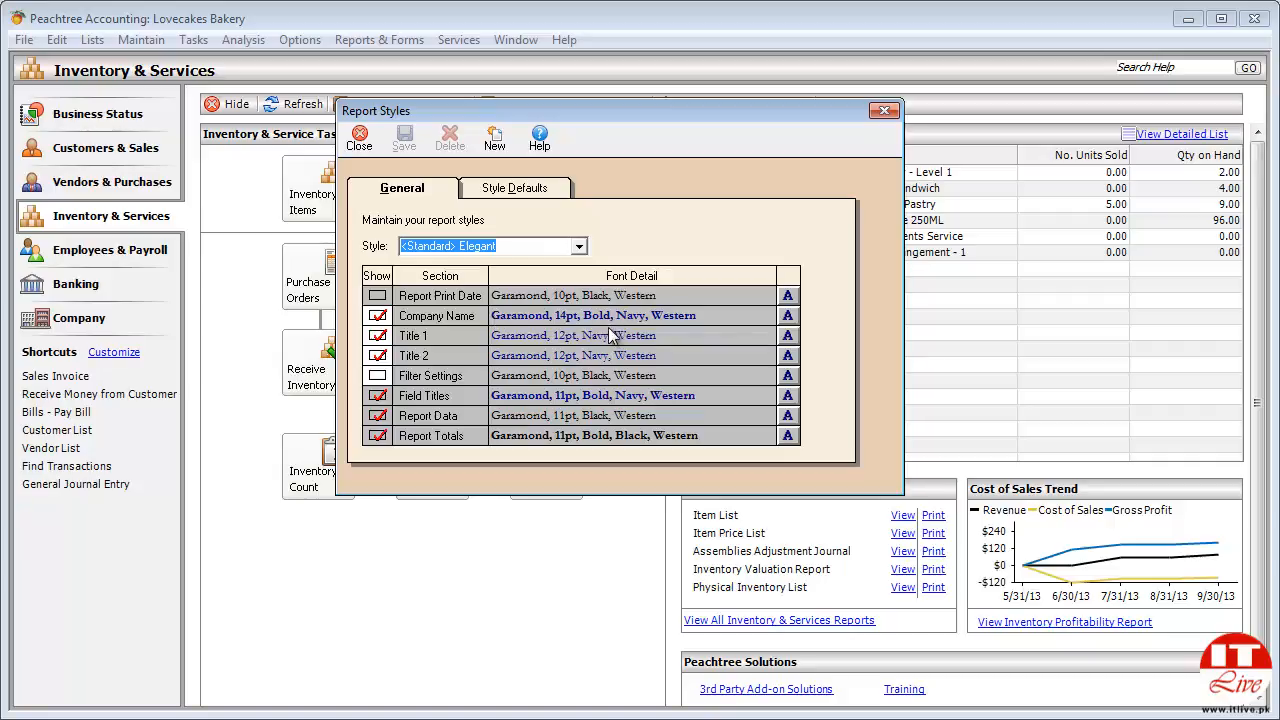
Change the Company Name font of the Elegant style to size 26 in Red.
click(788, 318)
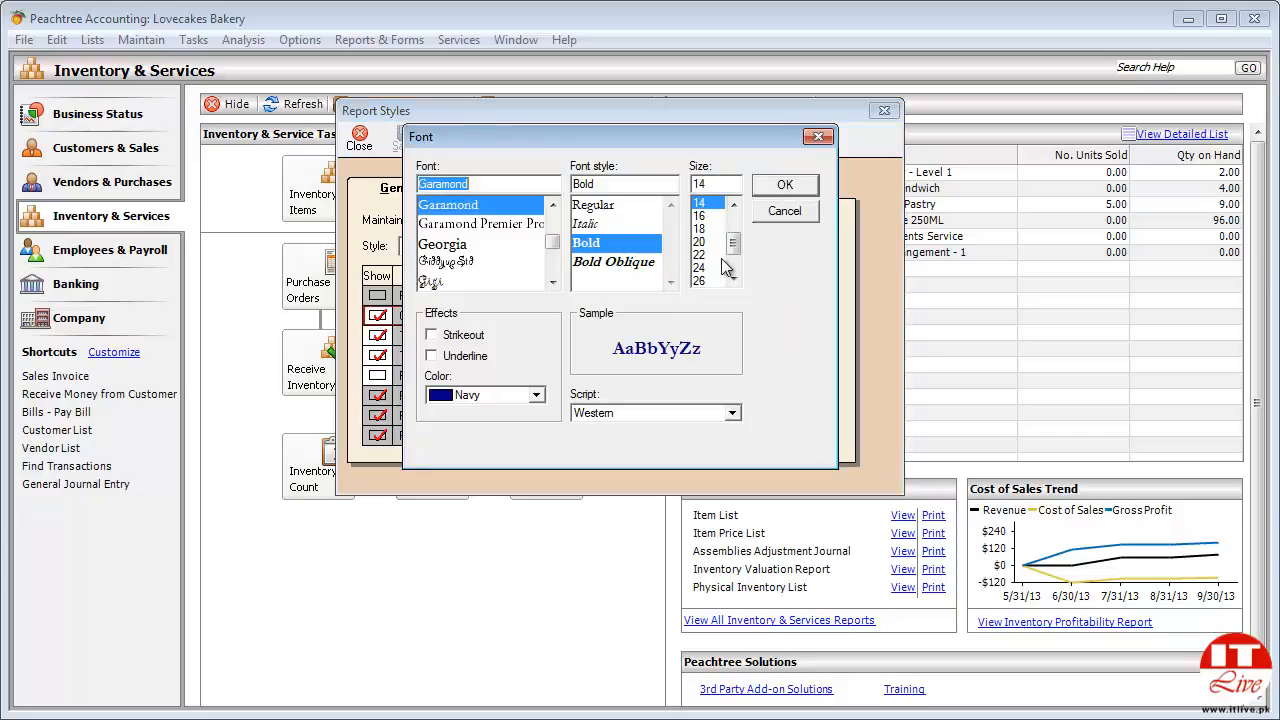
drag(733, 250, 733, 258)
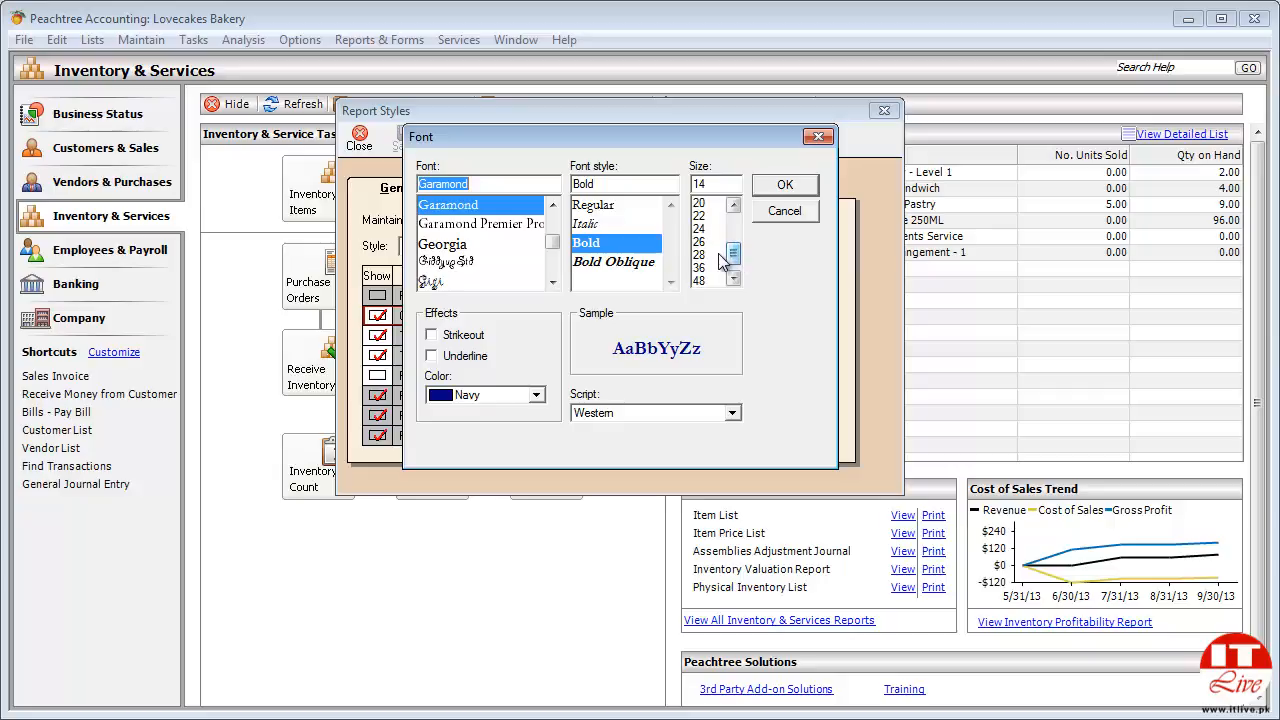
click(707, 243)
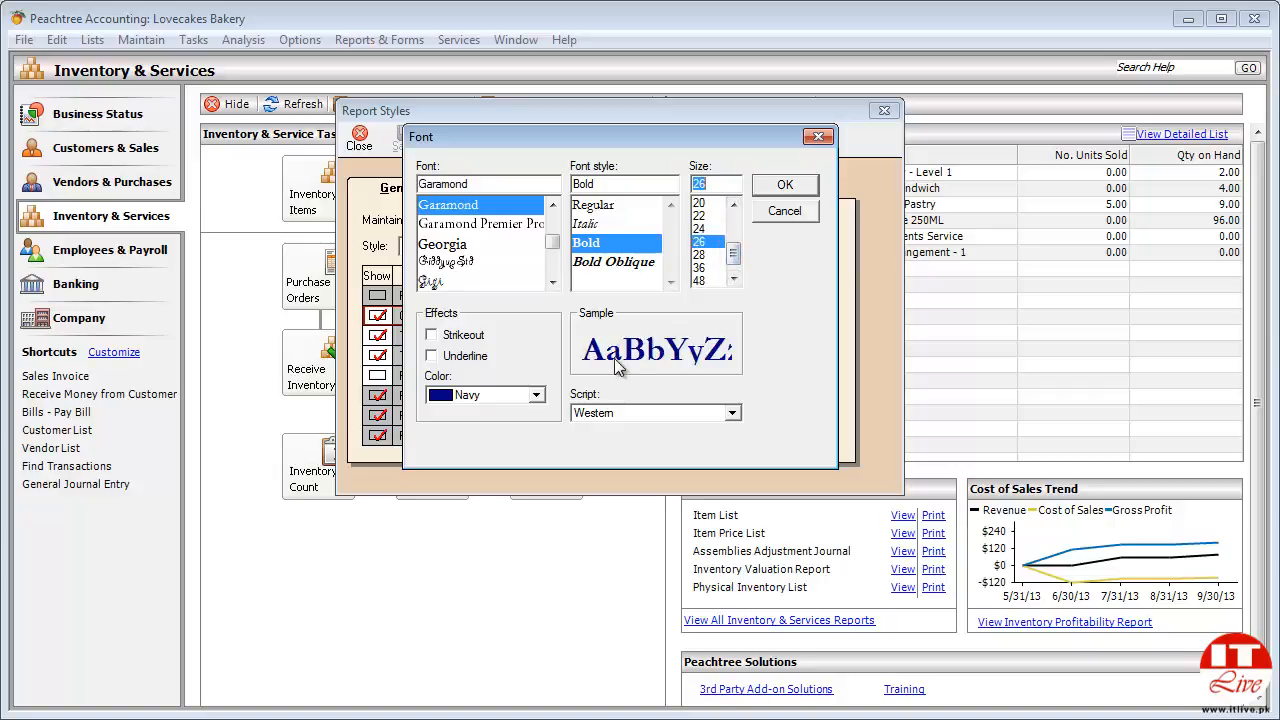
click(536, 396)
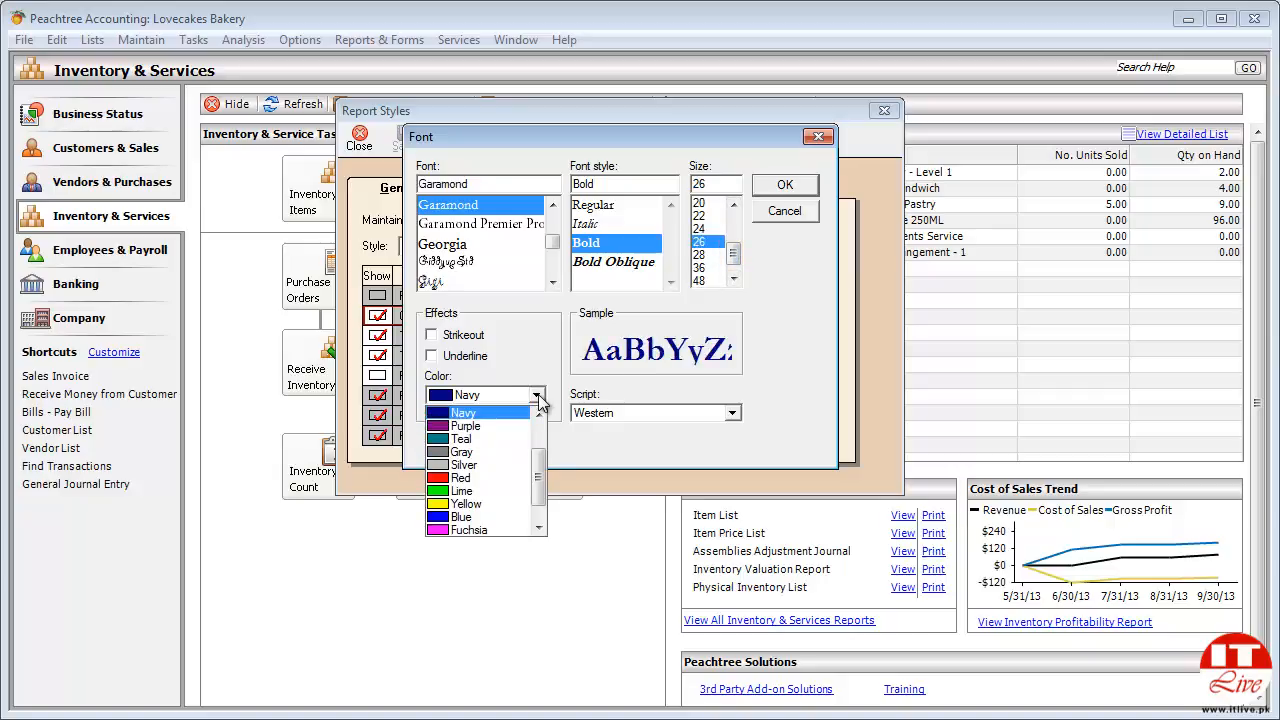
click(503, 476)
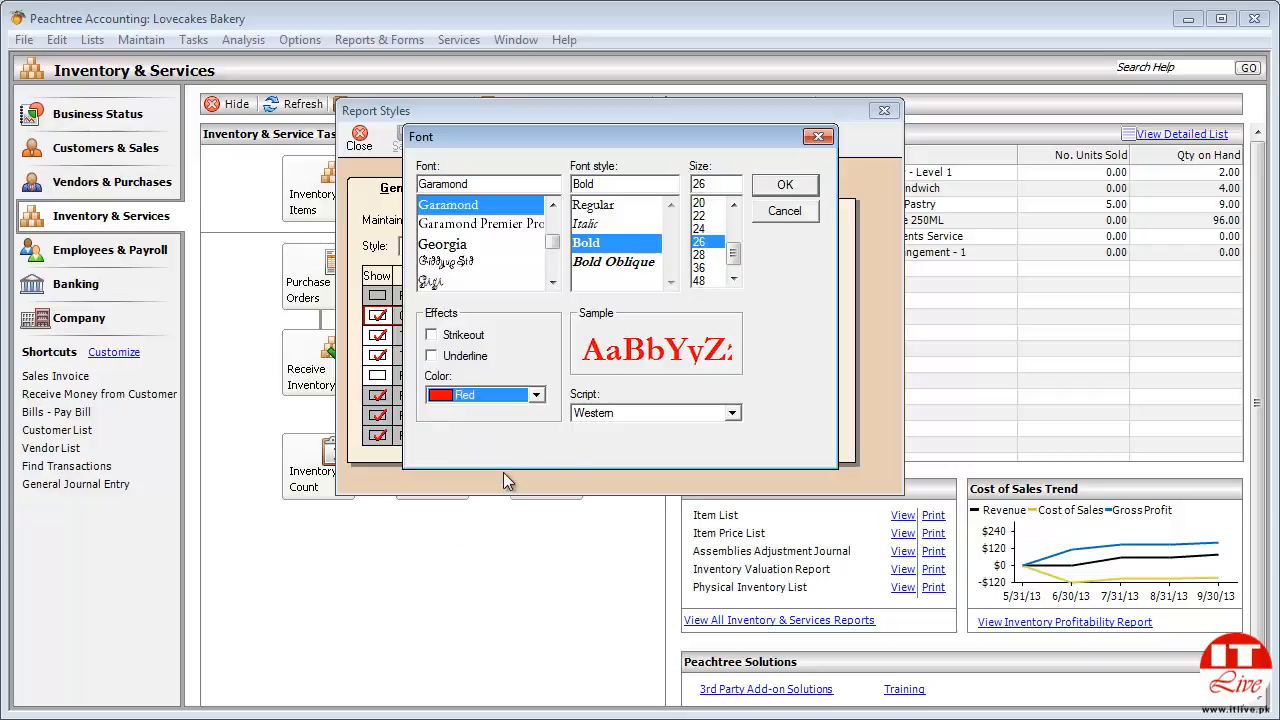
click(778, 190)
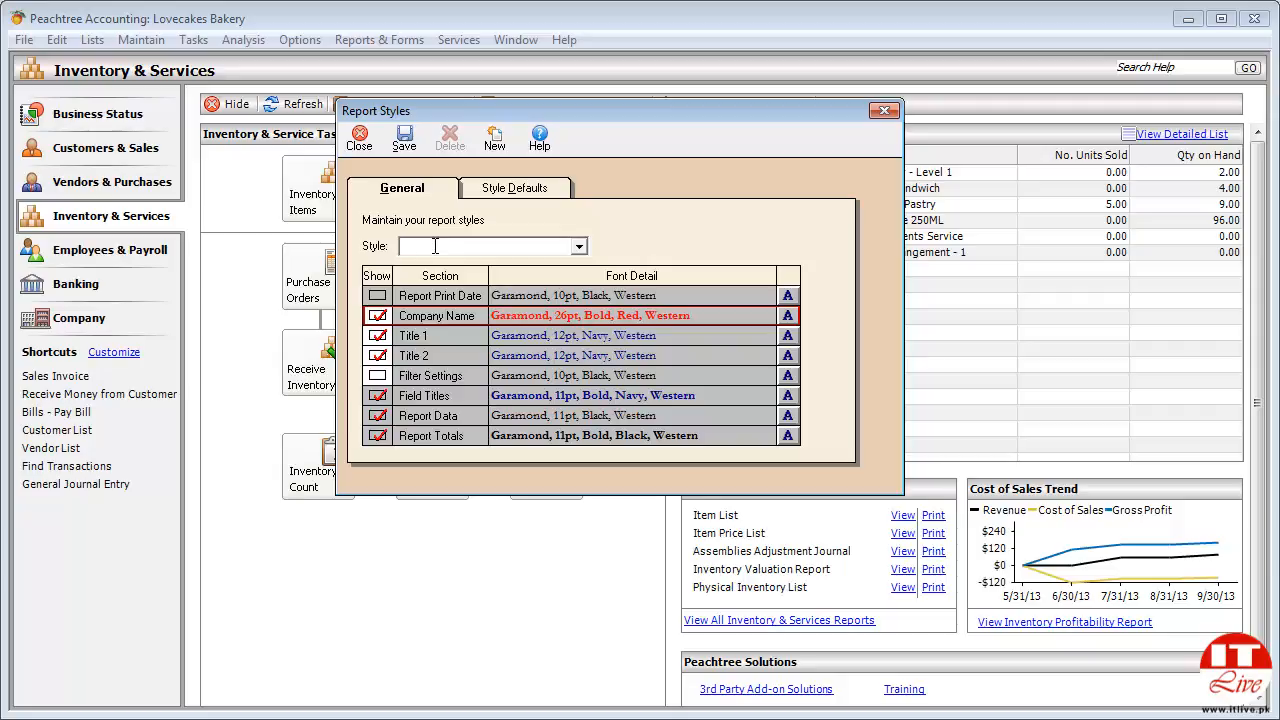
Name the new report style OURSTYLE and save it.
key(Tab)
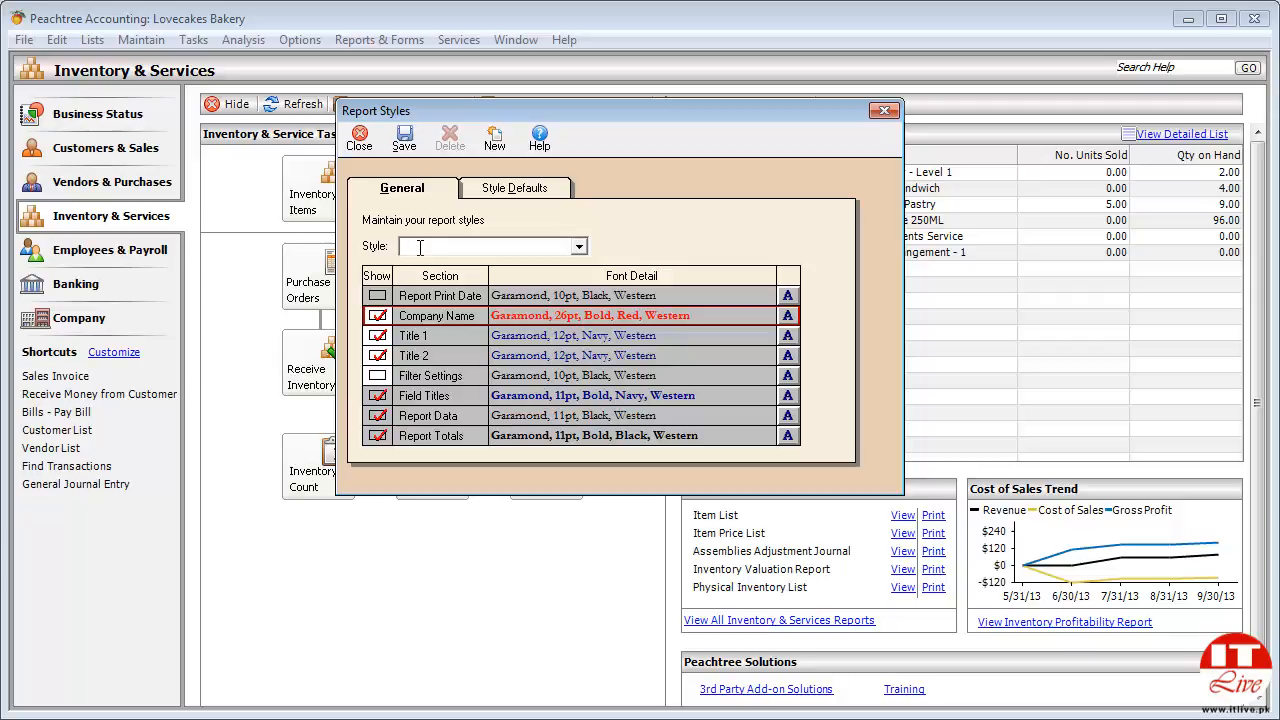
text(OURSTYLE)
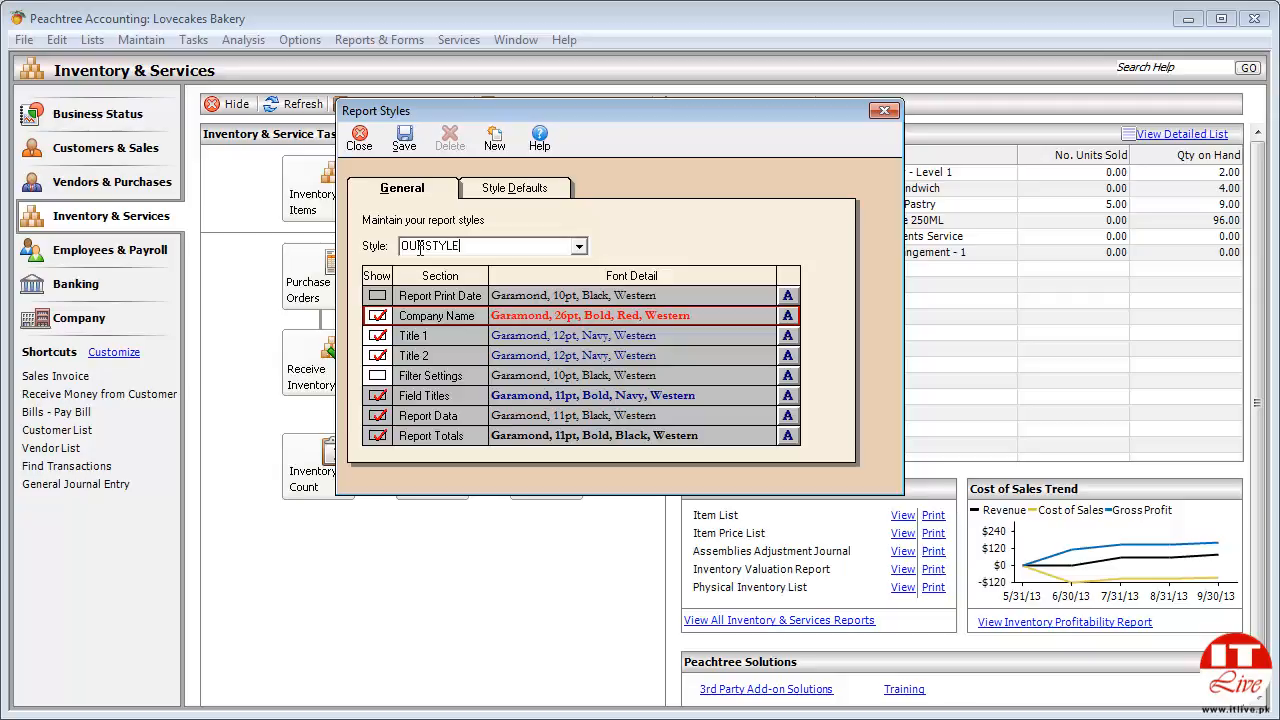
click(404, 140)
Set OURSTYLE as the default style for the Inventory report area and save the change.
click(485, 193)
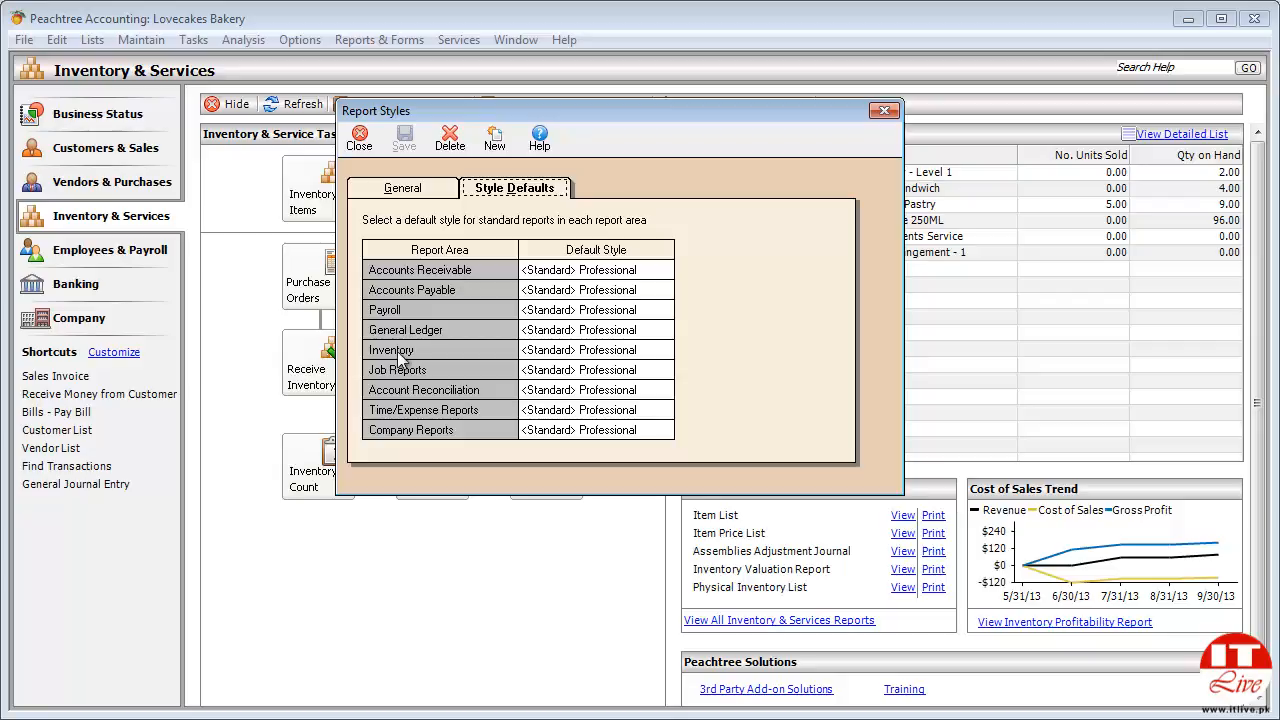
click(652, 356)
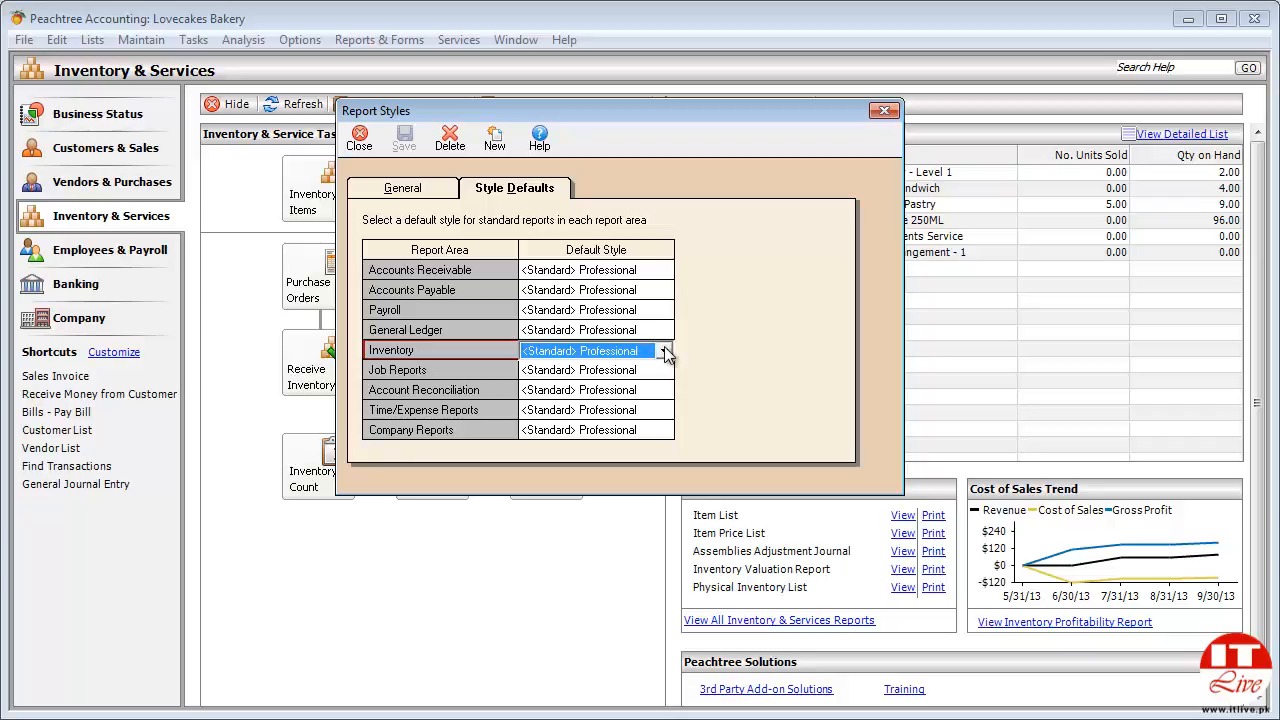
click(664, 352)
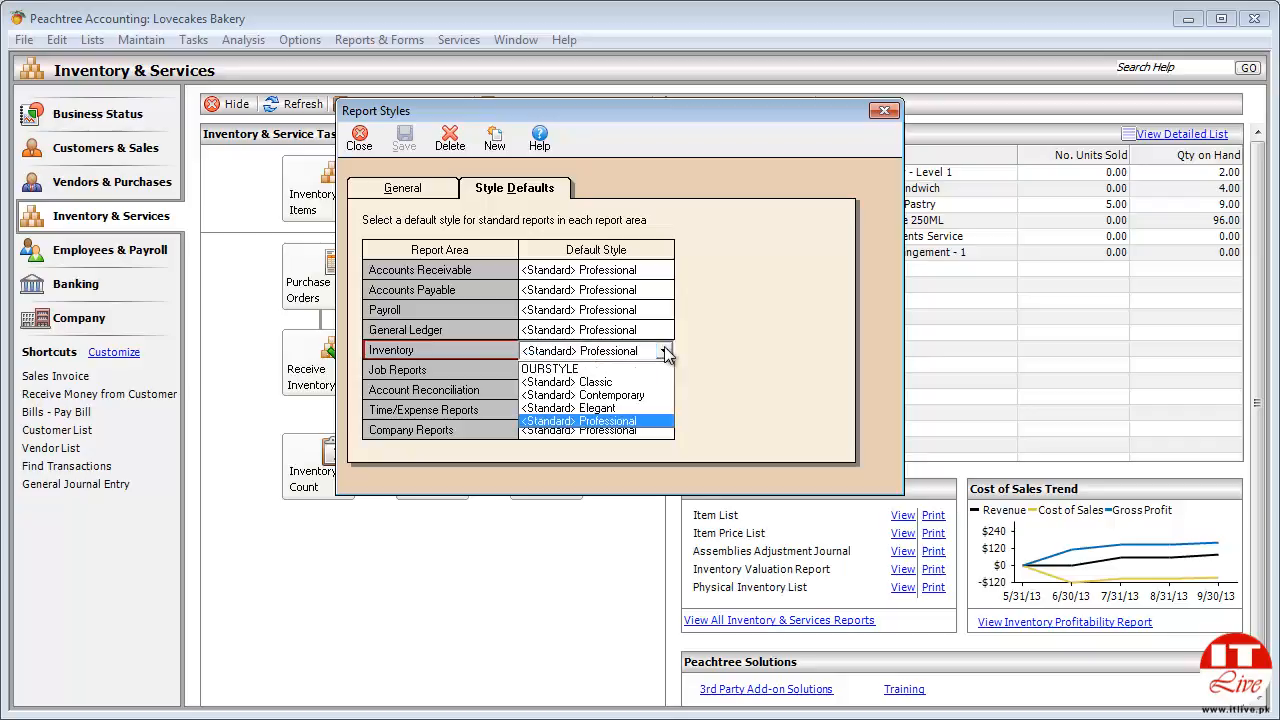
click(612, 370)
click(406, 142)
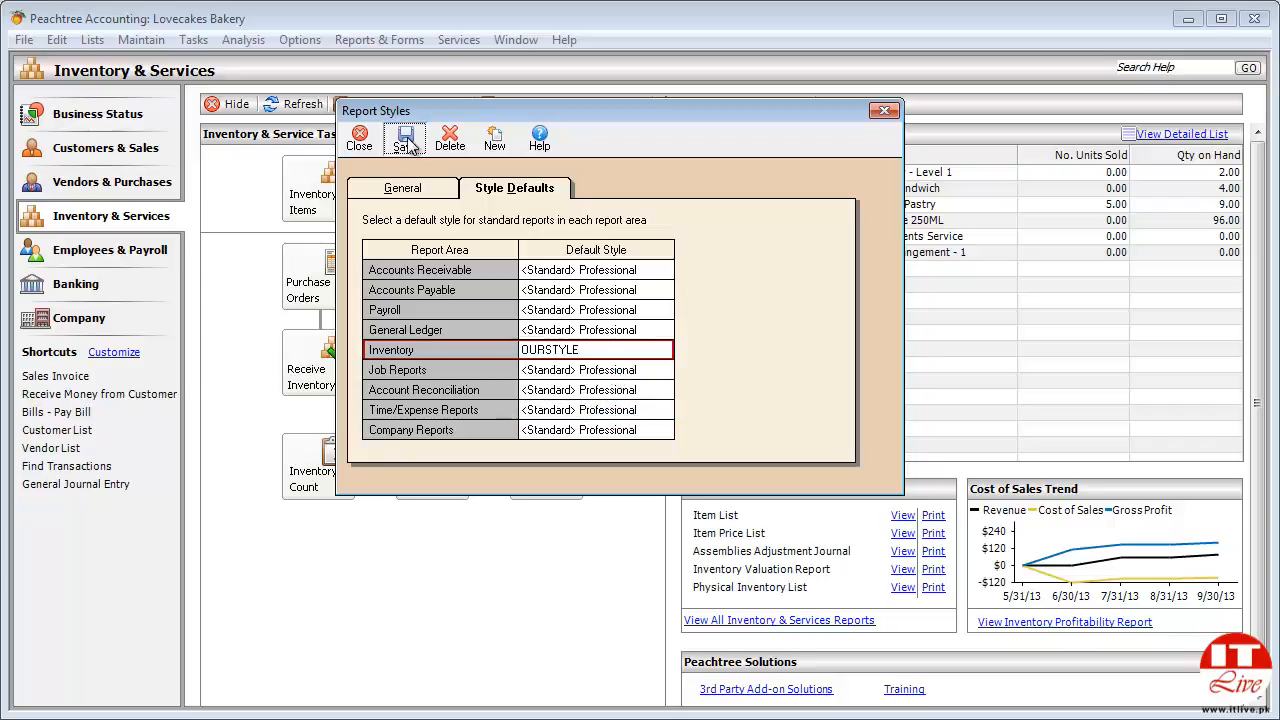
Change the Title 1 font of OURSTYLE to Purple, size 18, Italic, save the style and close the report styles.
click(419, 191)
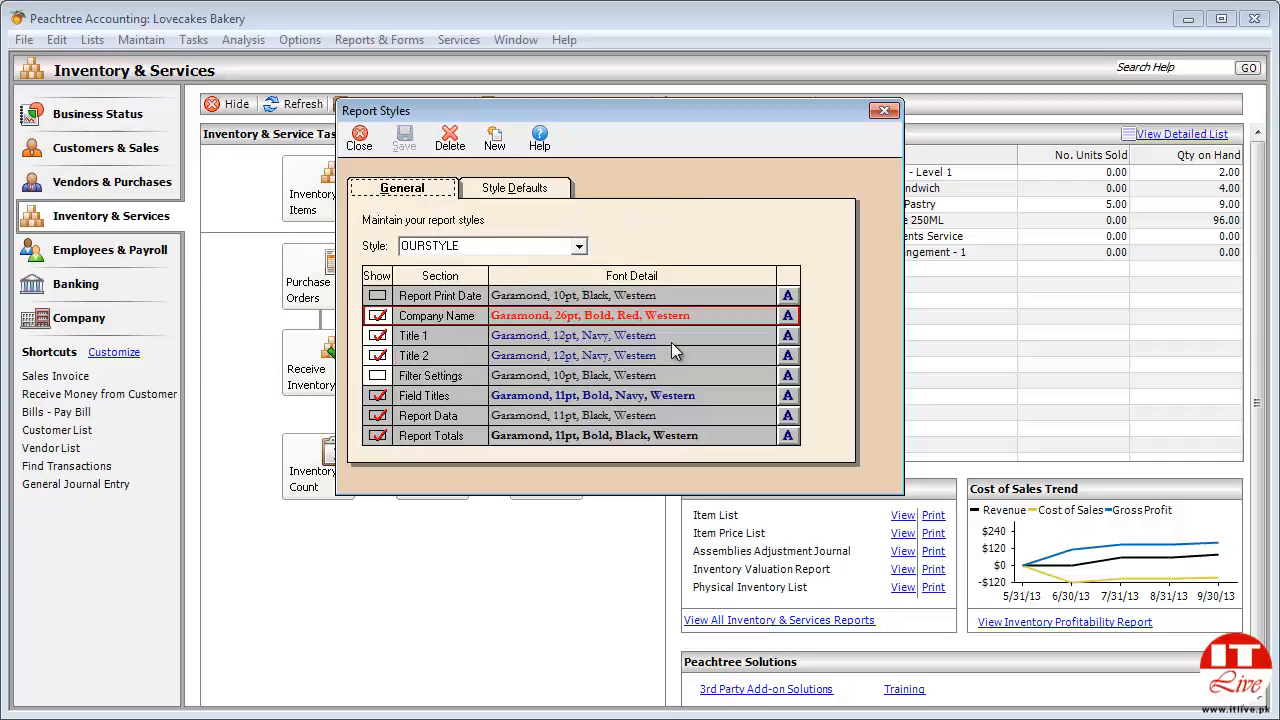
click(787, 335)
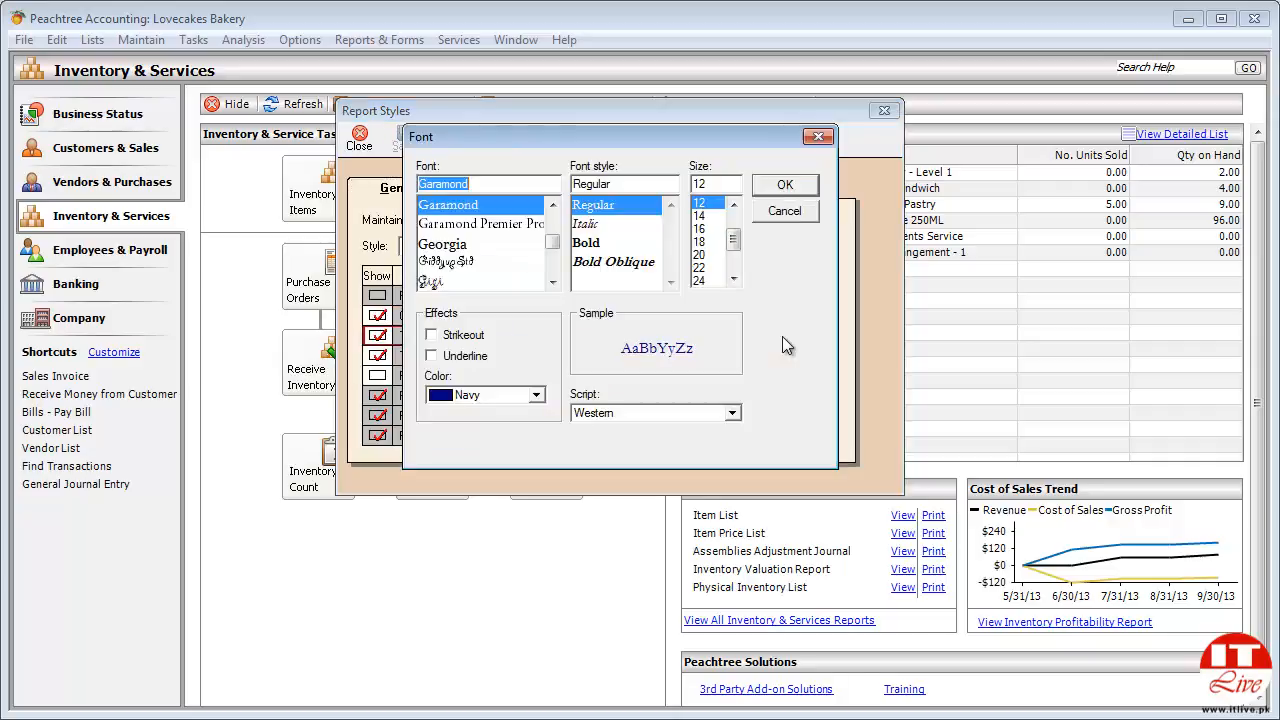
click(537, 396)
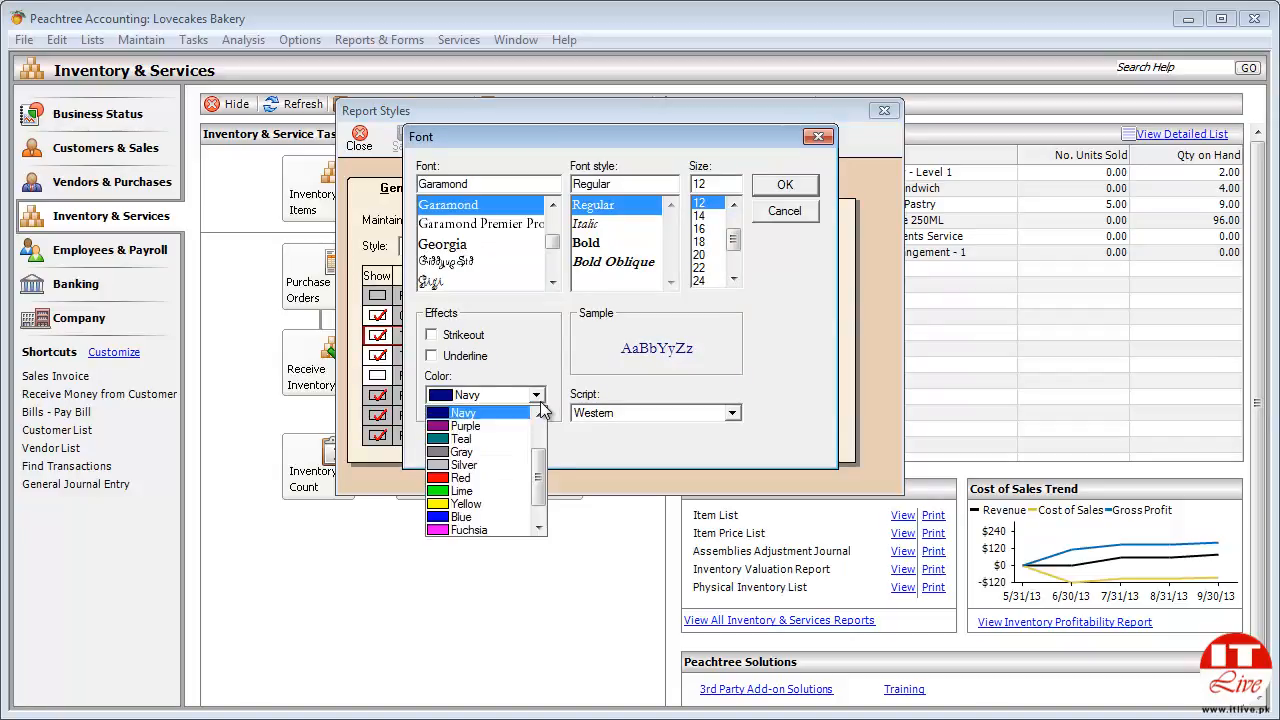
scroll(486, 526, down, 1)
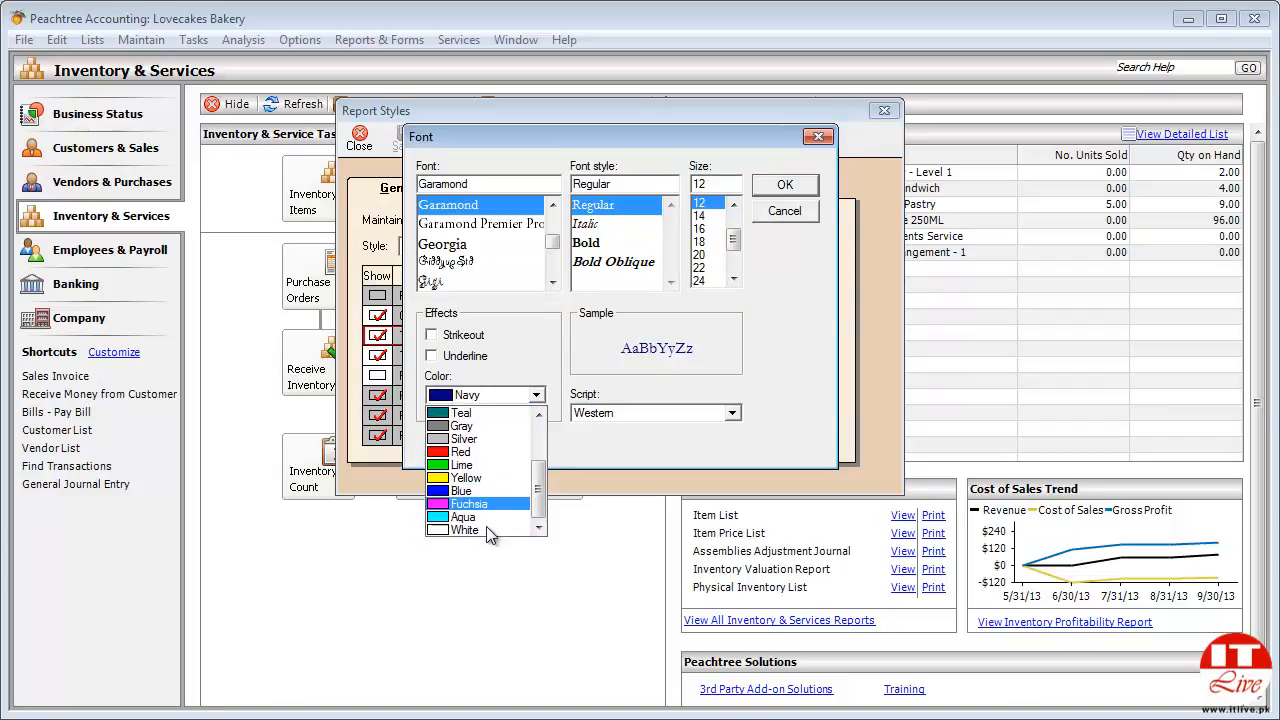
scroll(486, 526, up, 3)
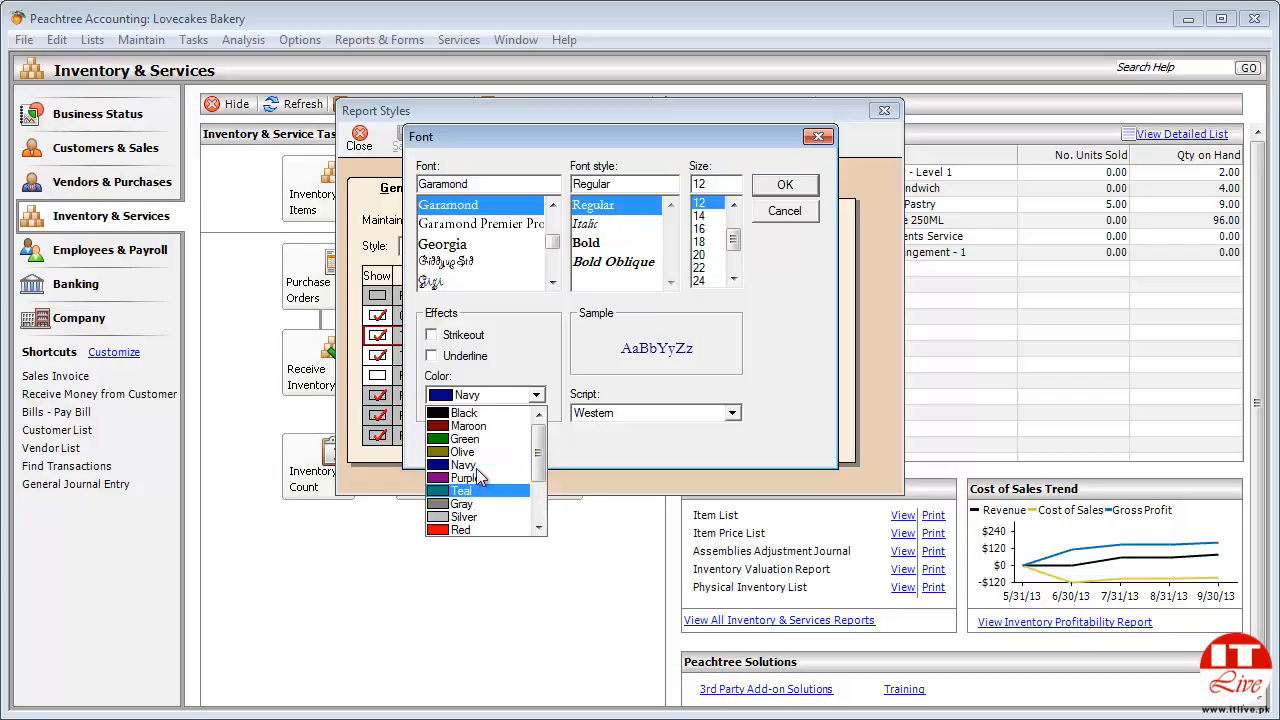
click(472, 478)
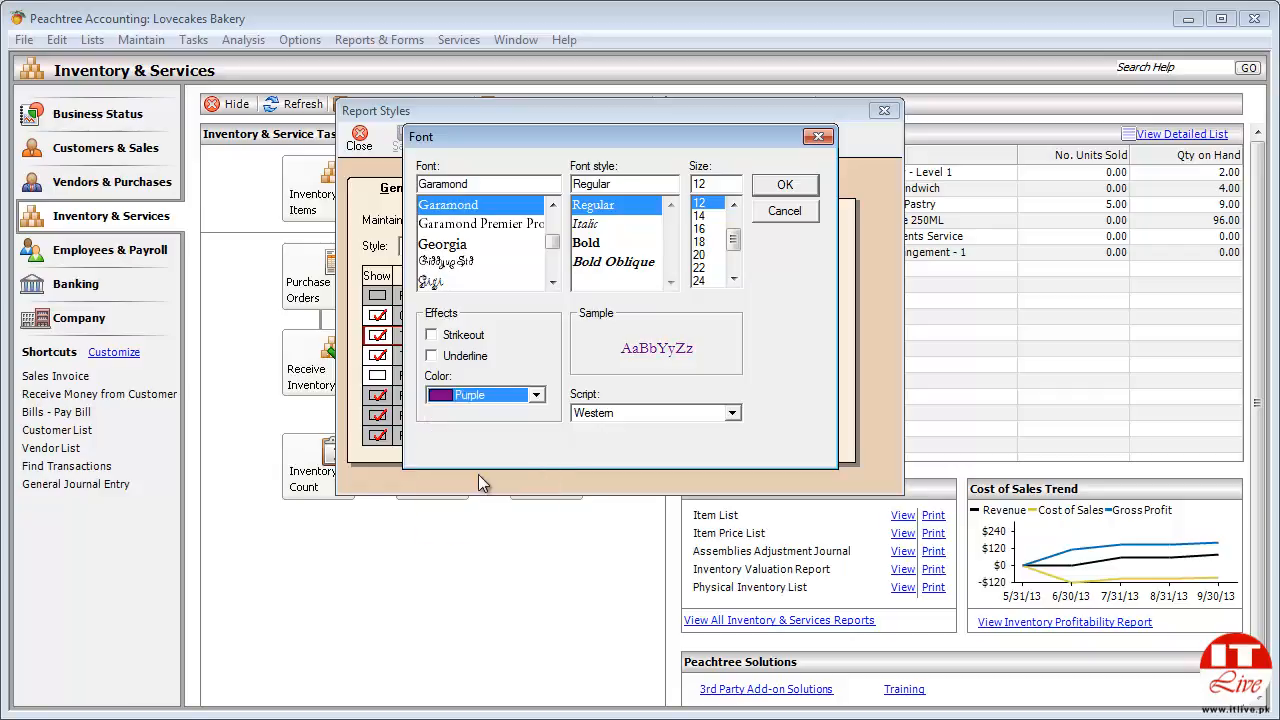
click(704, 244)
click(622, 226)
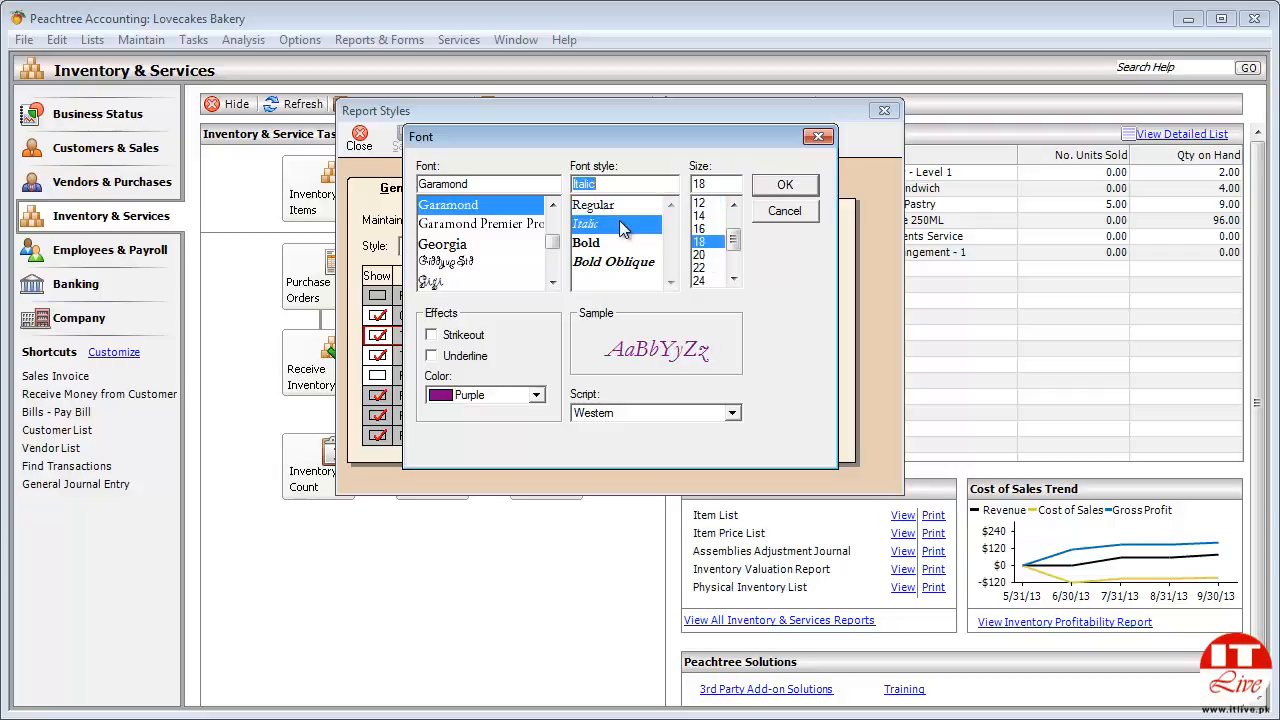
click(785, 185)
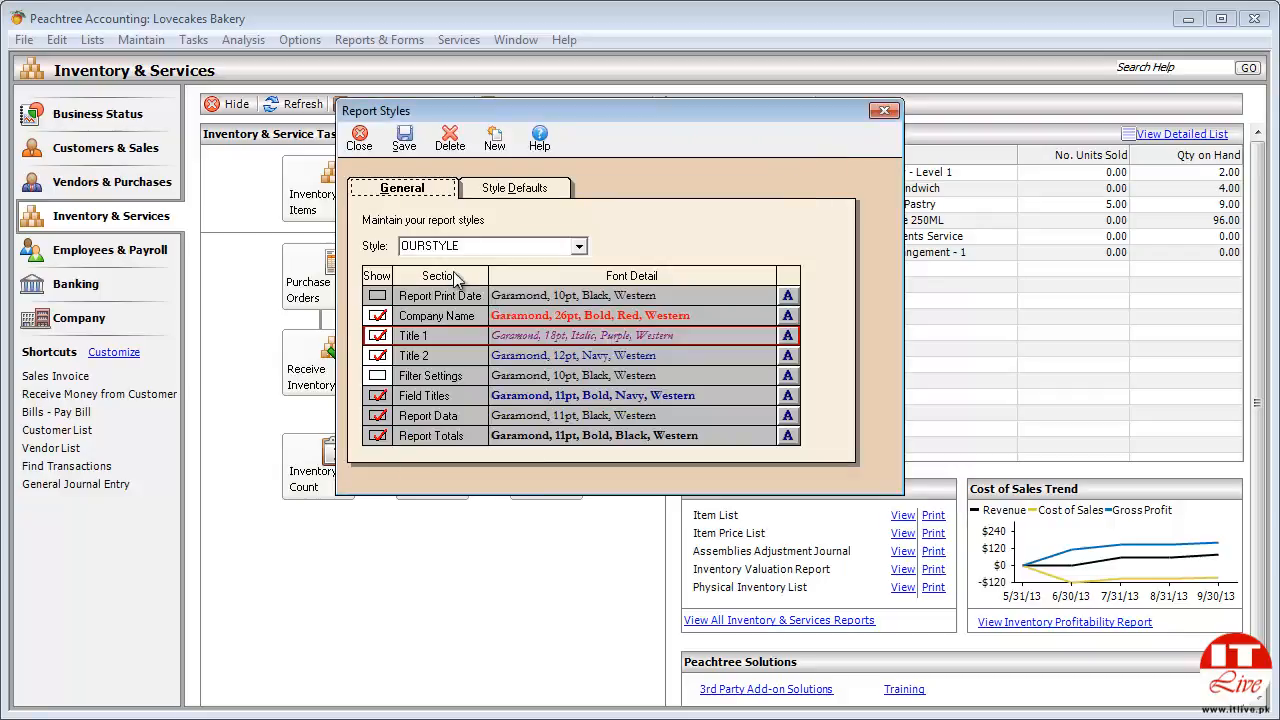
click(405, 145)
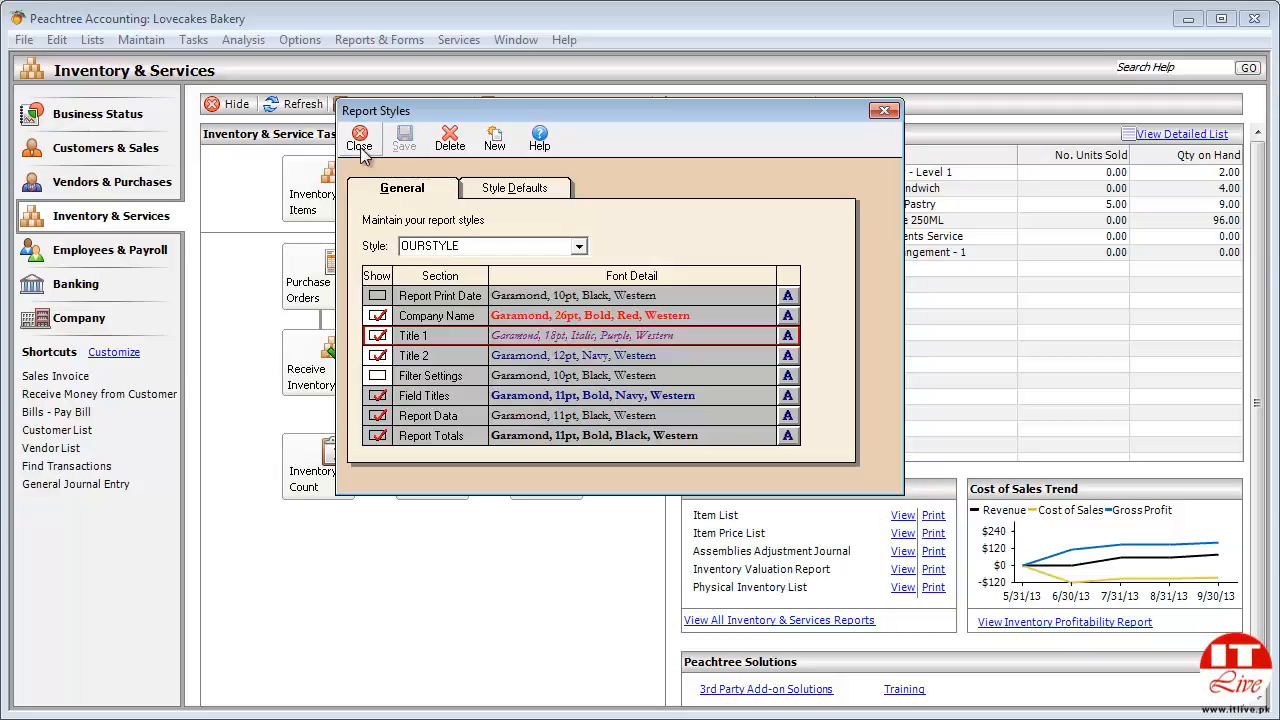
click(360, 145)
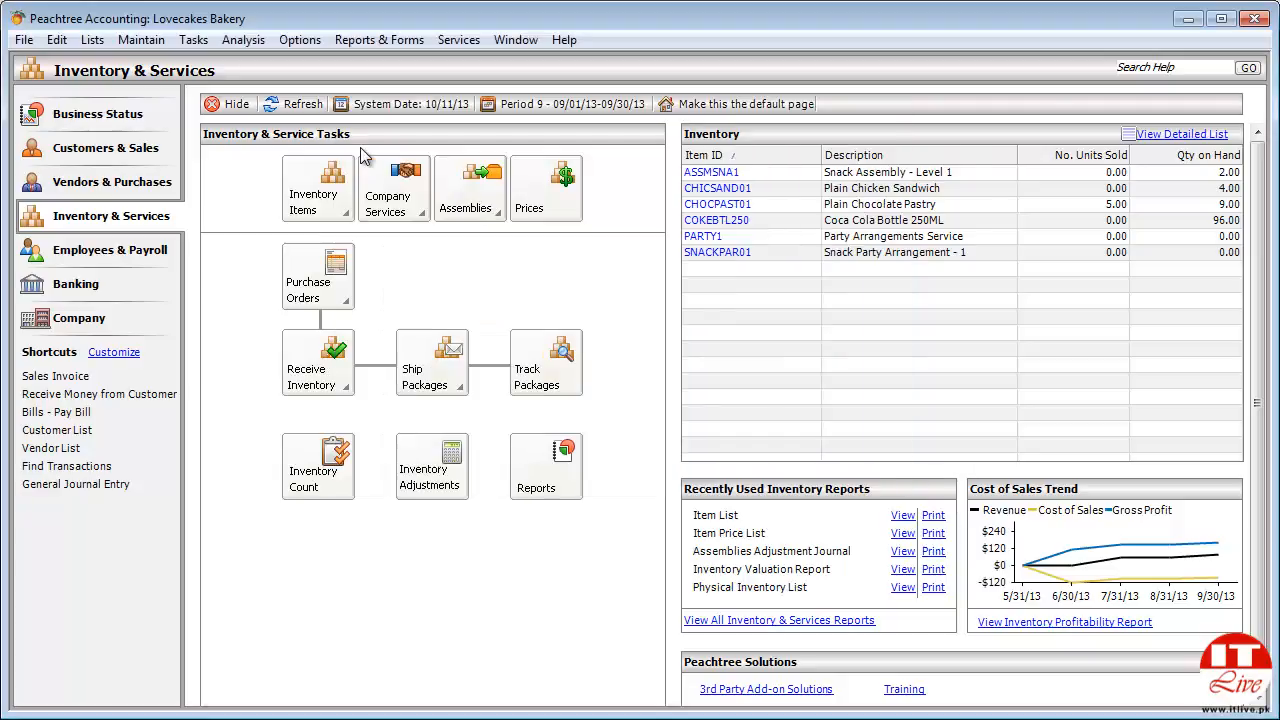
Display the Item Description & Class inventory report to check which fonts its headings use.
click(381, 42)
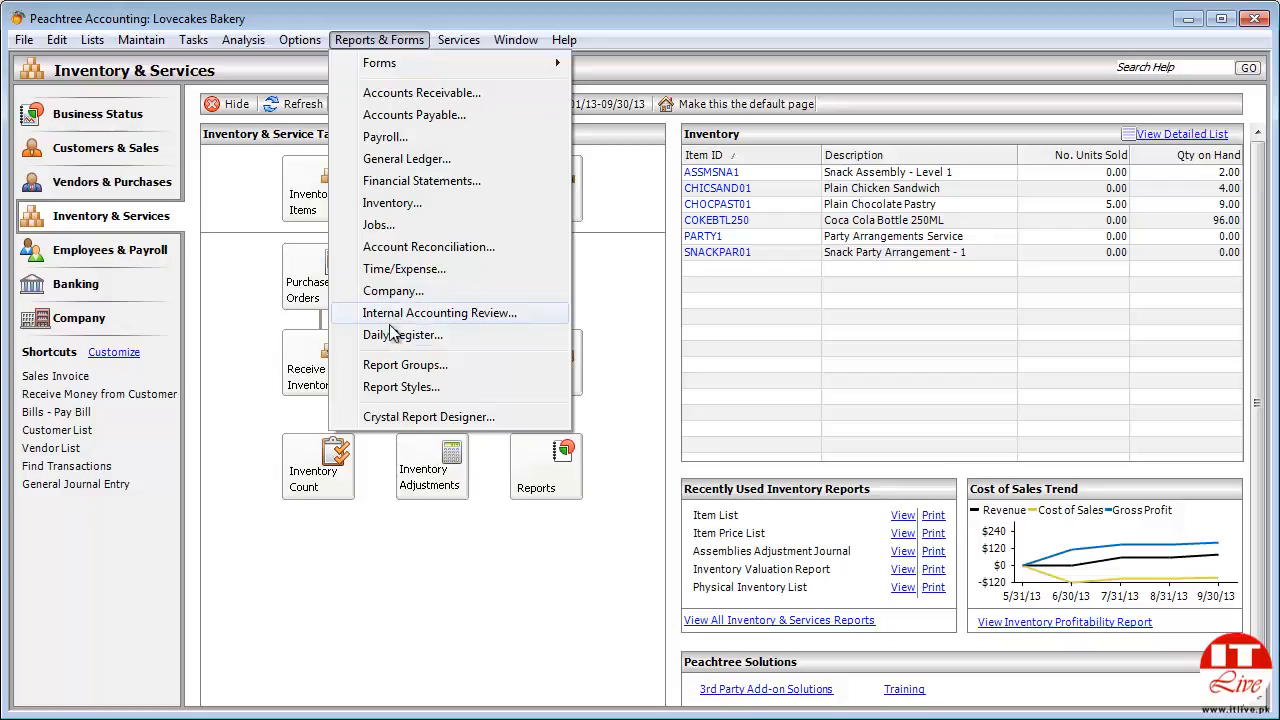
click(391, 205)
double_click(436, 197)
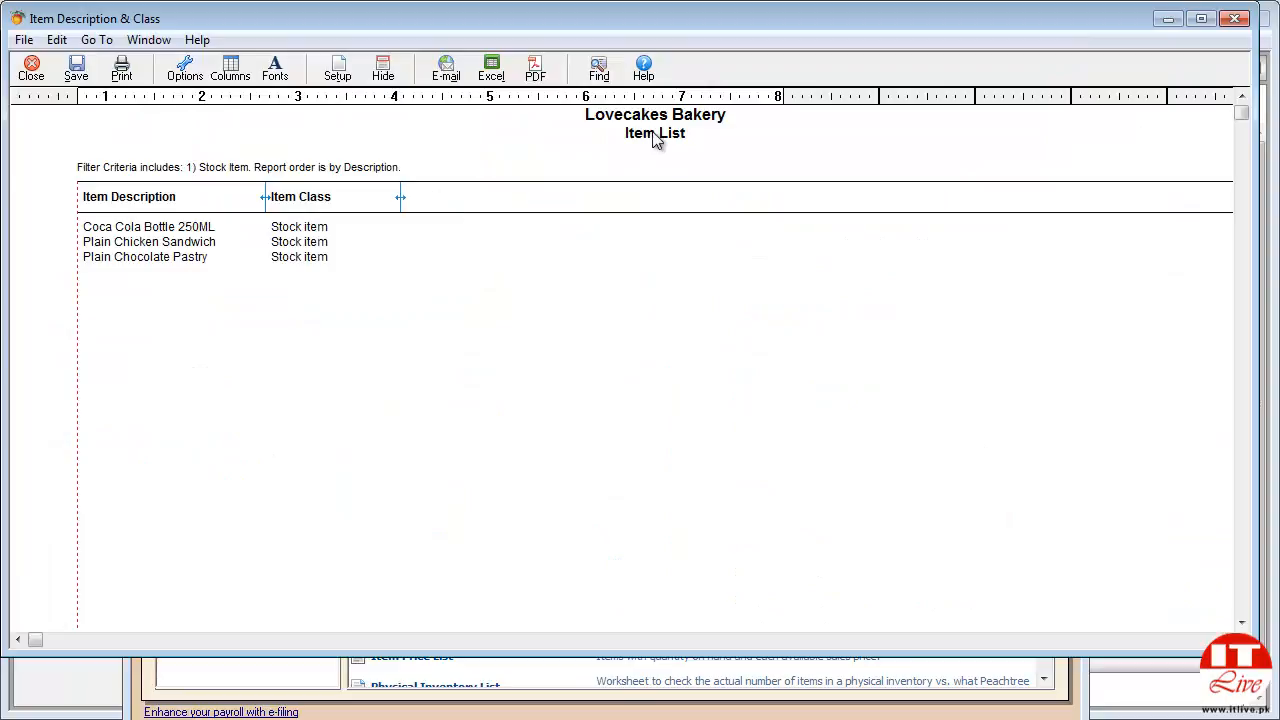
double_click(648, 20)
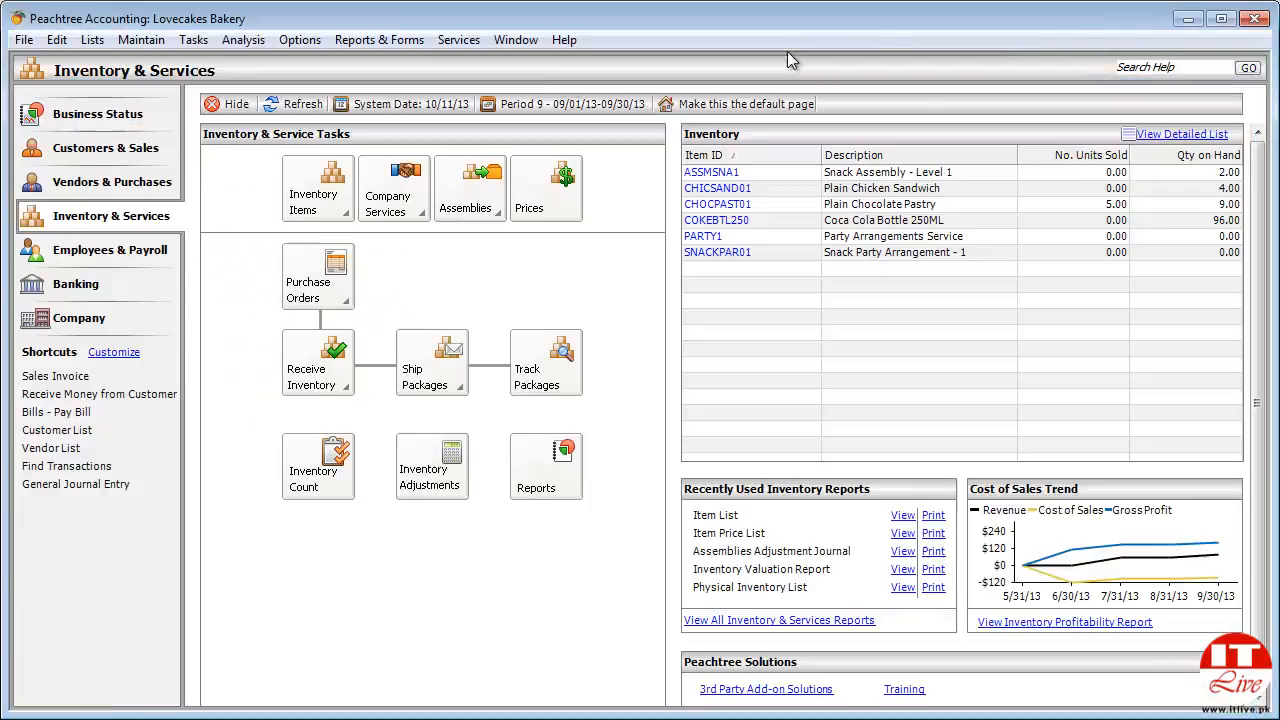
Reopen the report styles, check OURSTYLE and the default style of the Inventory area, and close them.
click(404, 40)
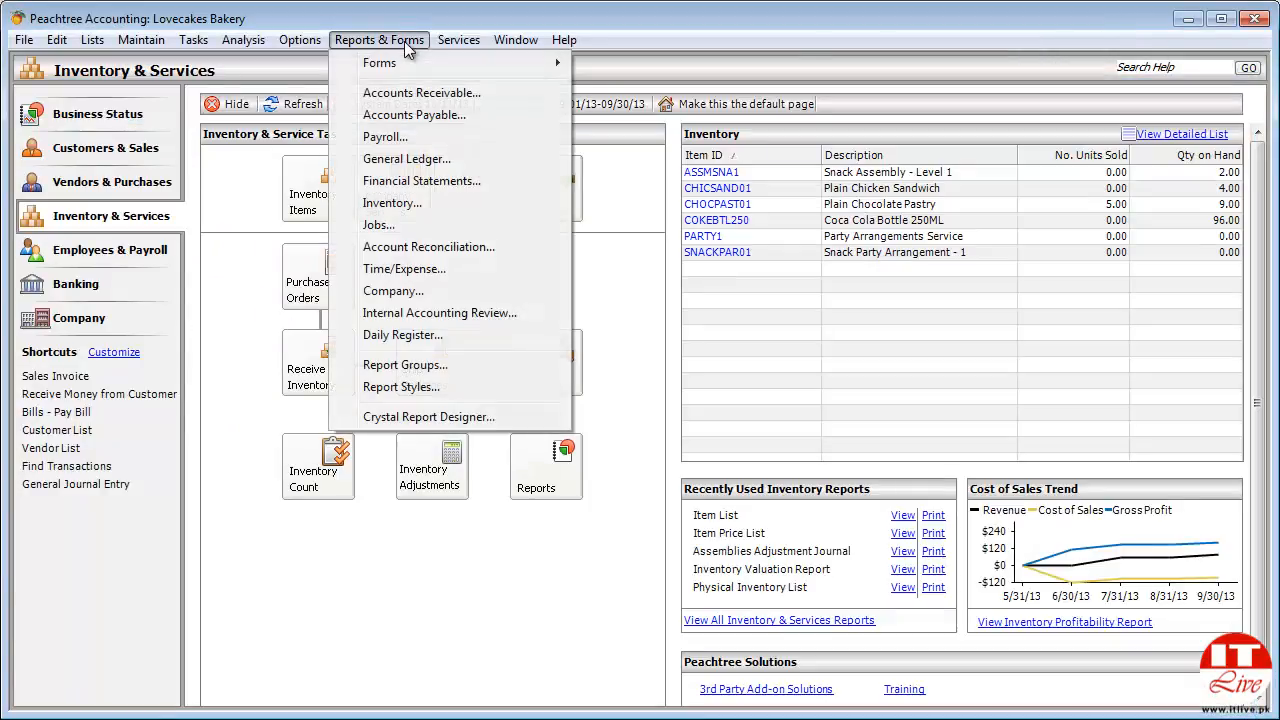
click(388, 388)
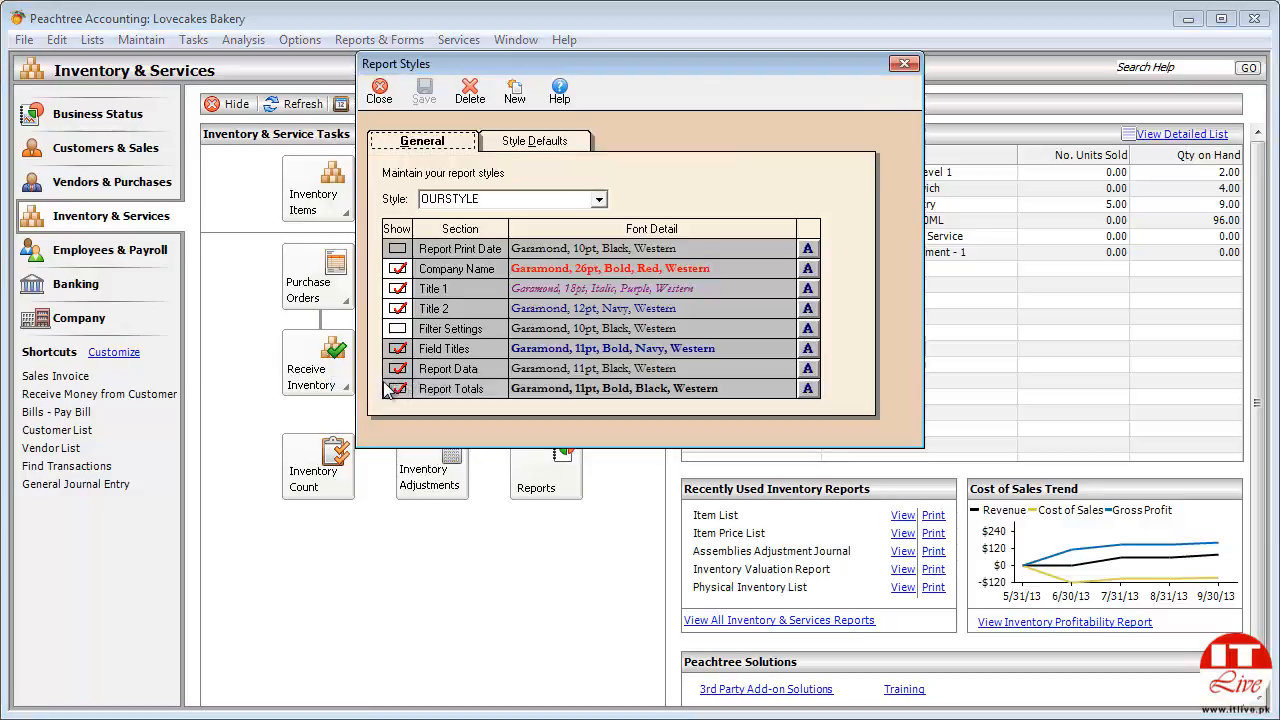
click(535, 140)
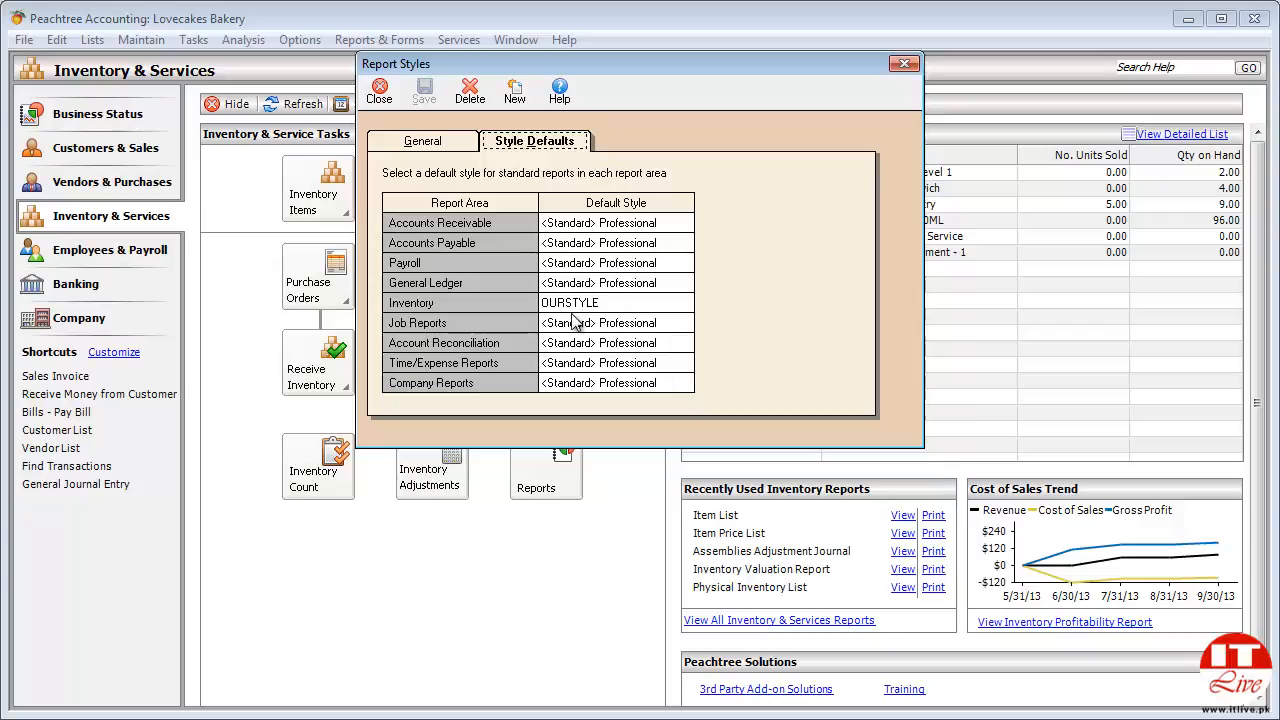
click(398, 703)
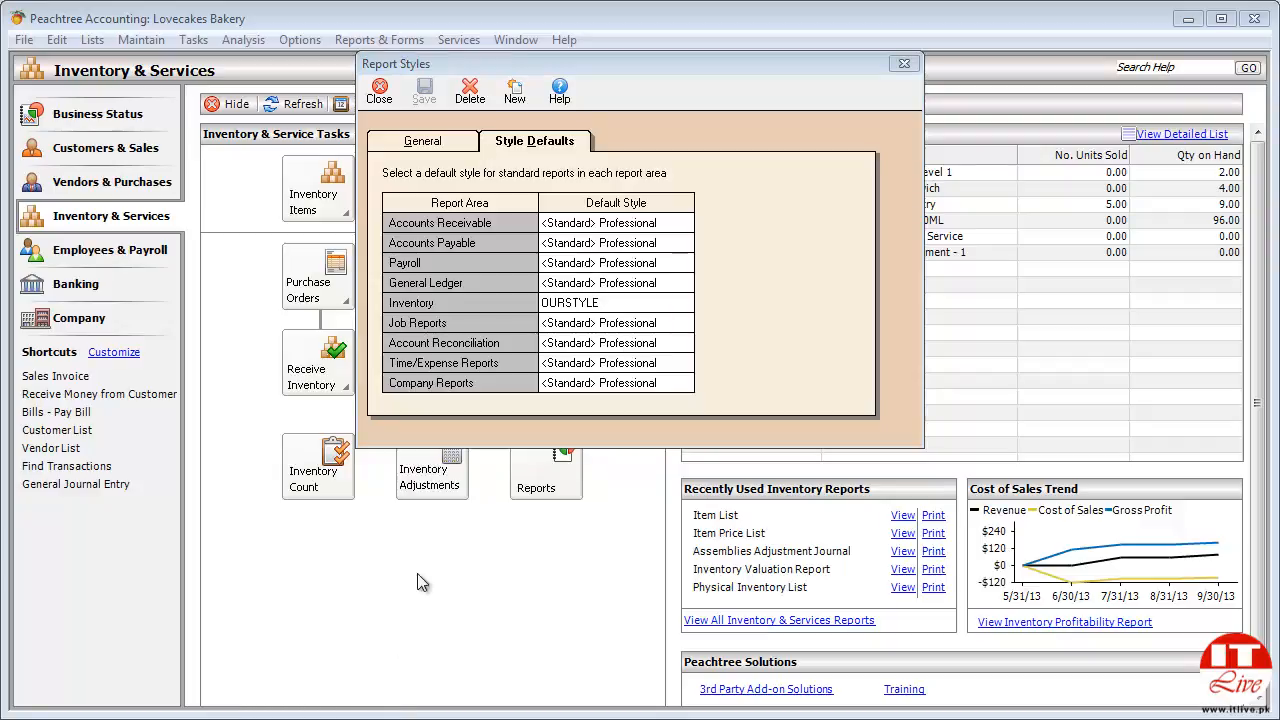
click(379, 90)
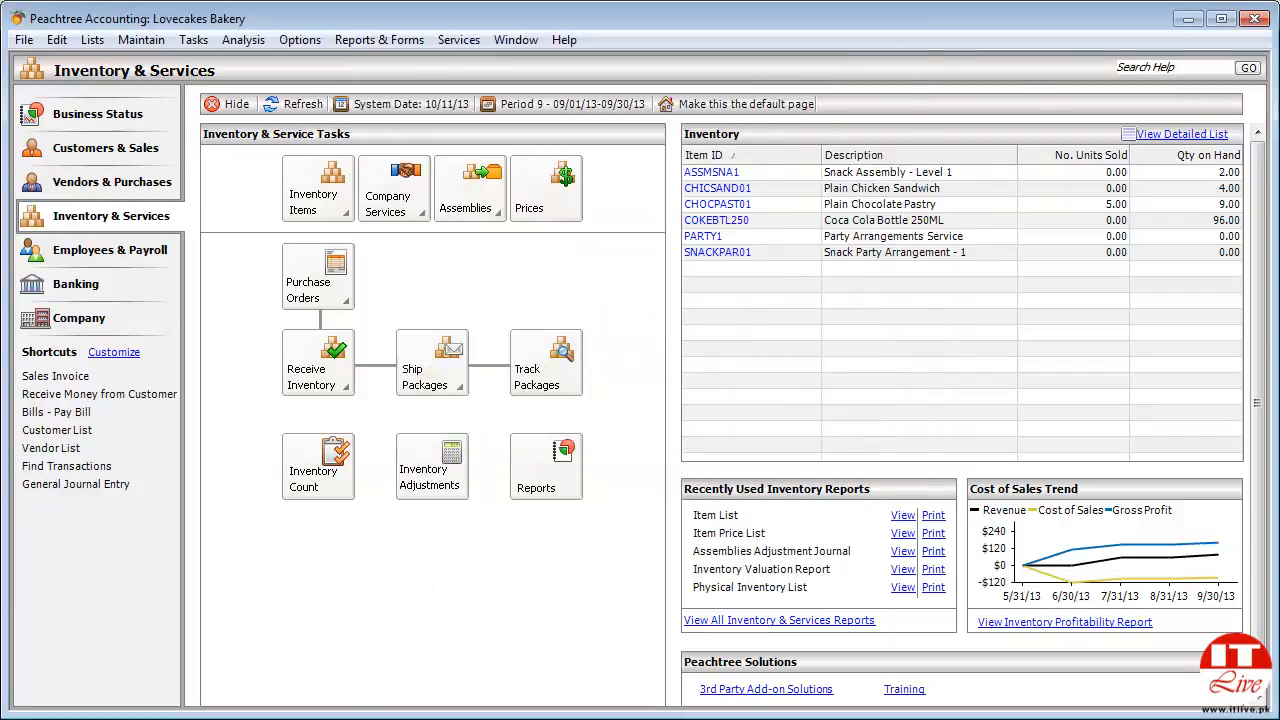
Return to the open Item Description & Class report and move its window up so the whole report is in view.
mouse_move(360, 712)
click(390, 698)
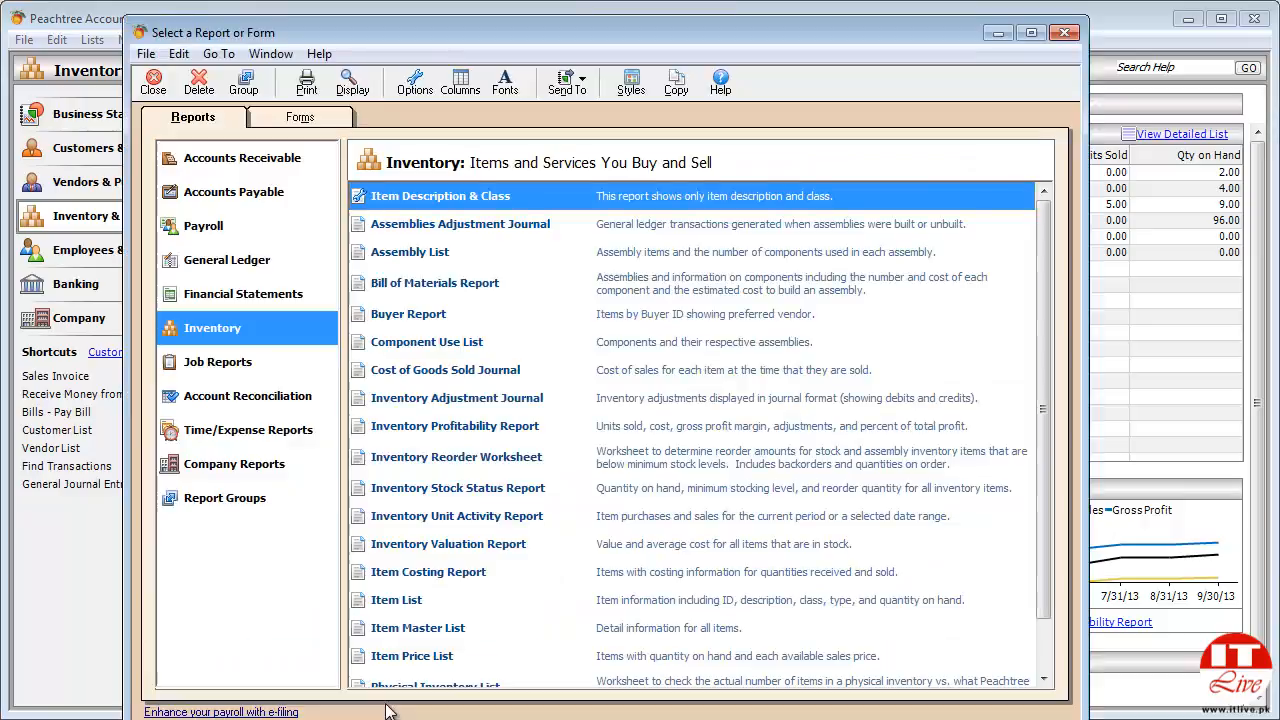
click(396, 719)
click(396, 719)
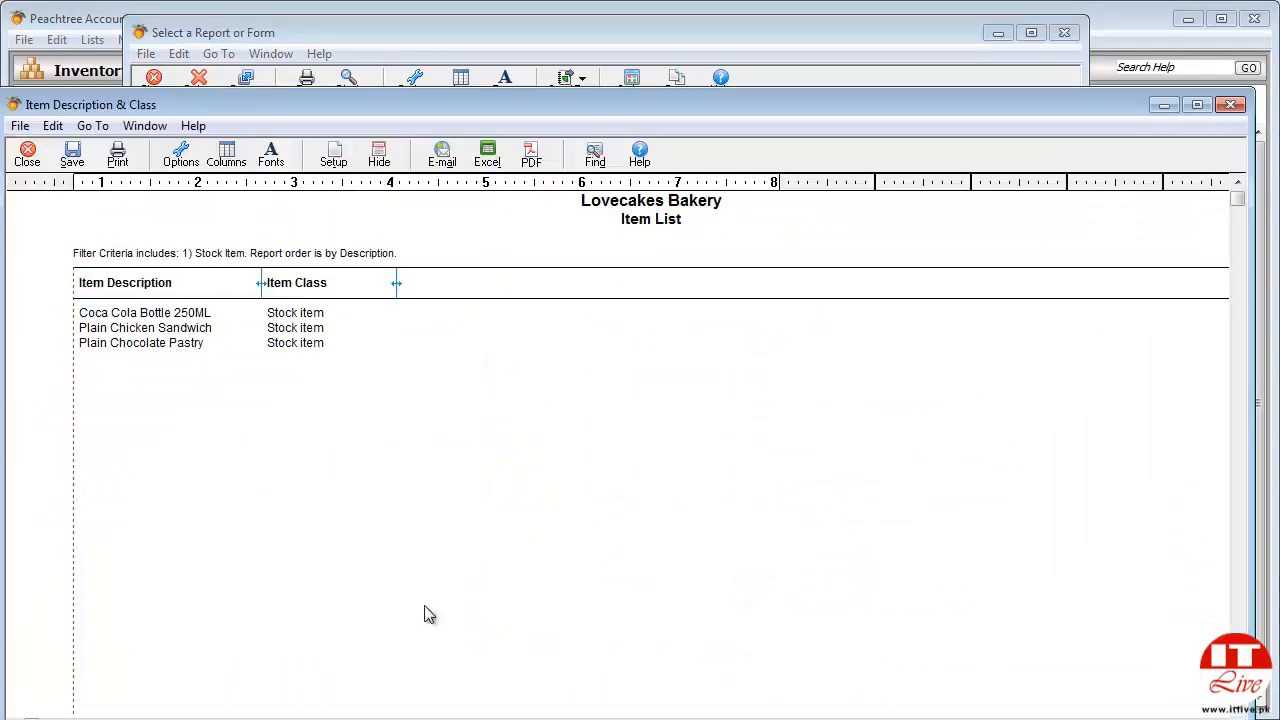
drag(476, 101, 501, 25)
Apply the OURSTYLE style to the fonts of the Item Description & Class report, view the result and close the report.
click(312, 88)
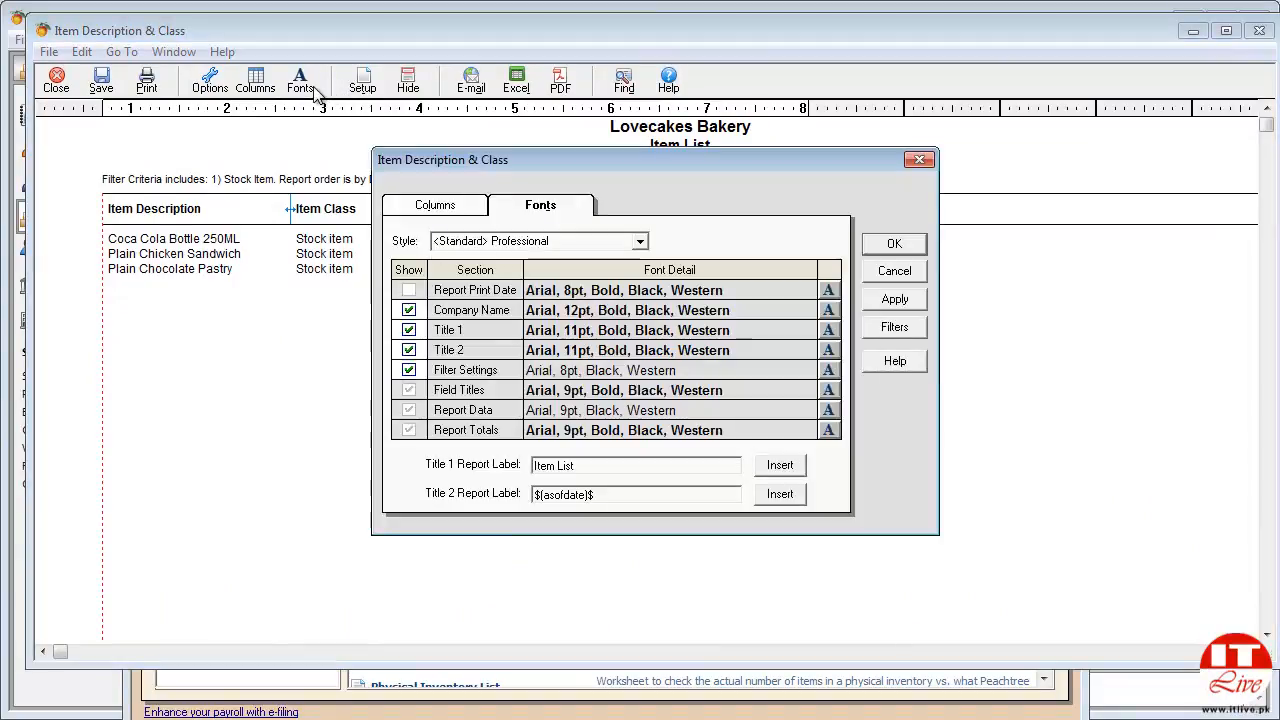
click(640, 243)
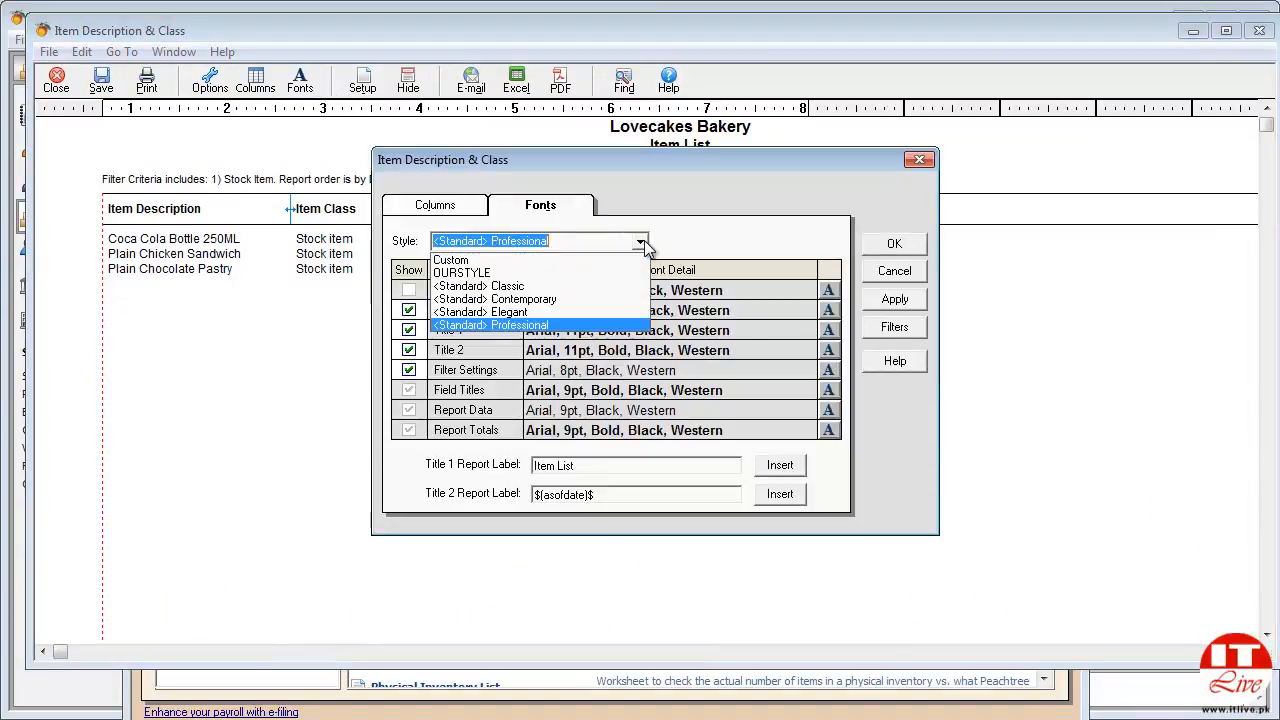
click(511, 274)
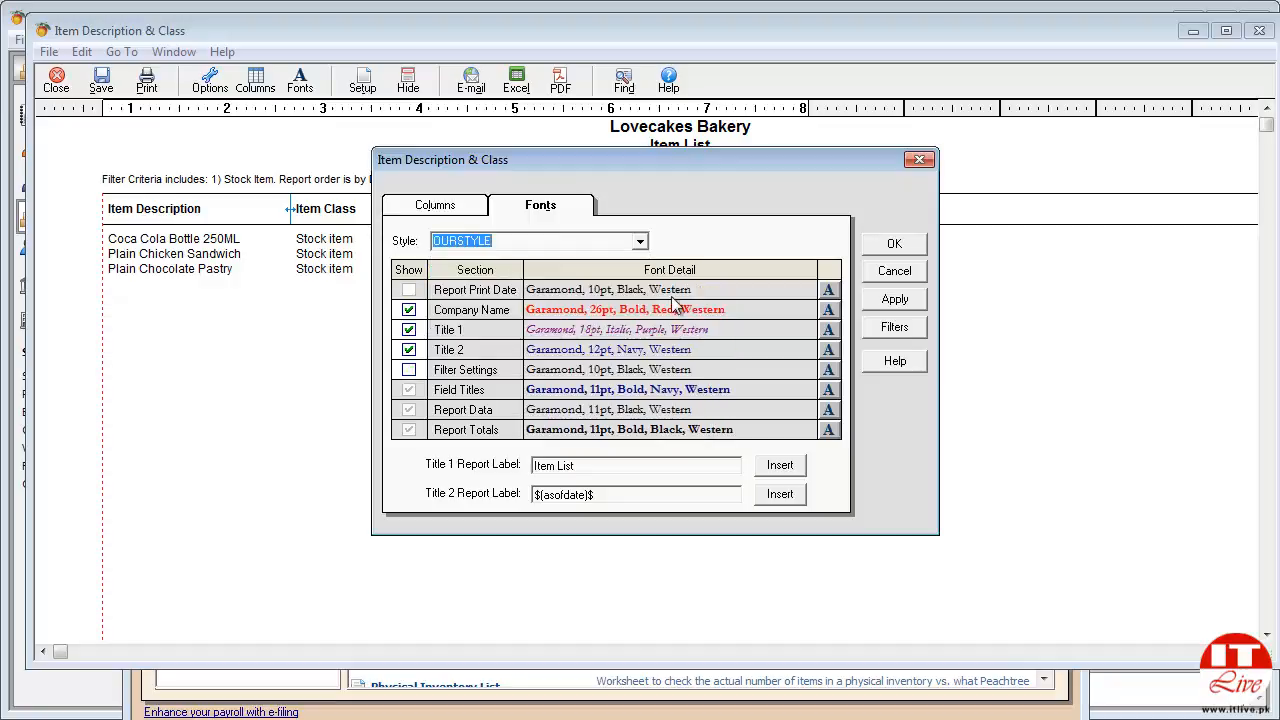
click(876, 304)
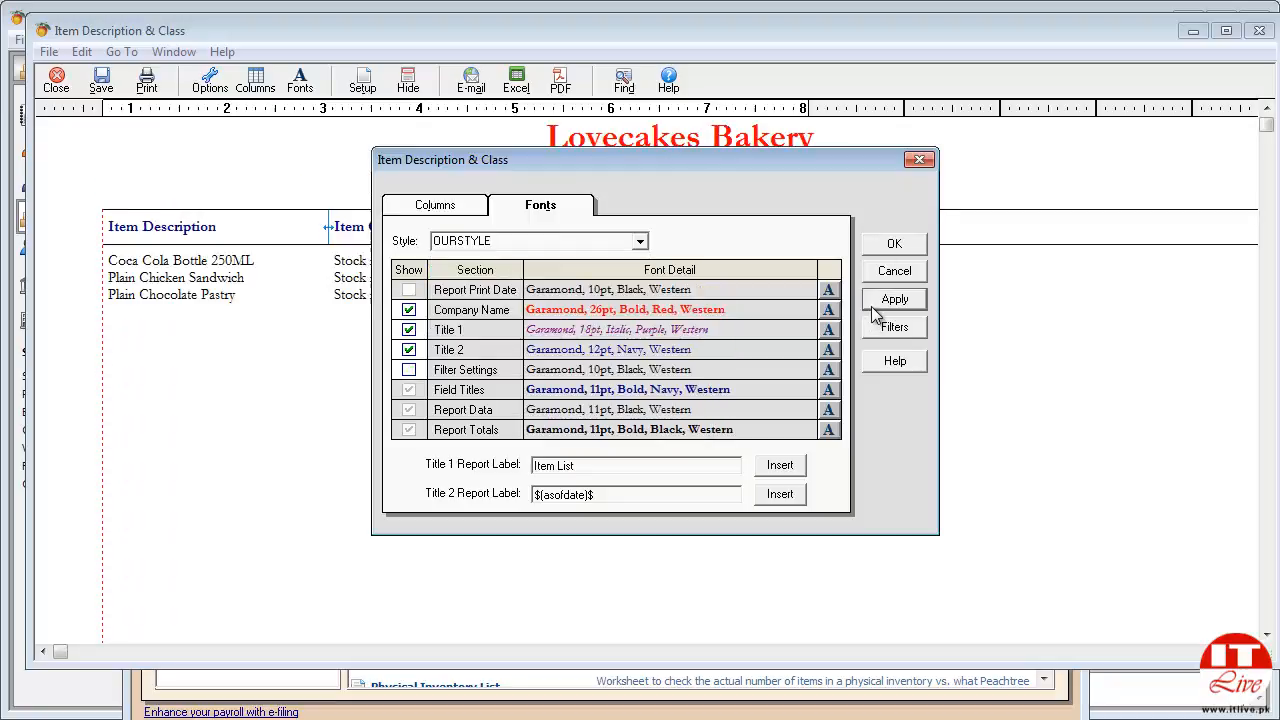
click(894, 244)
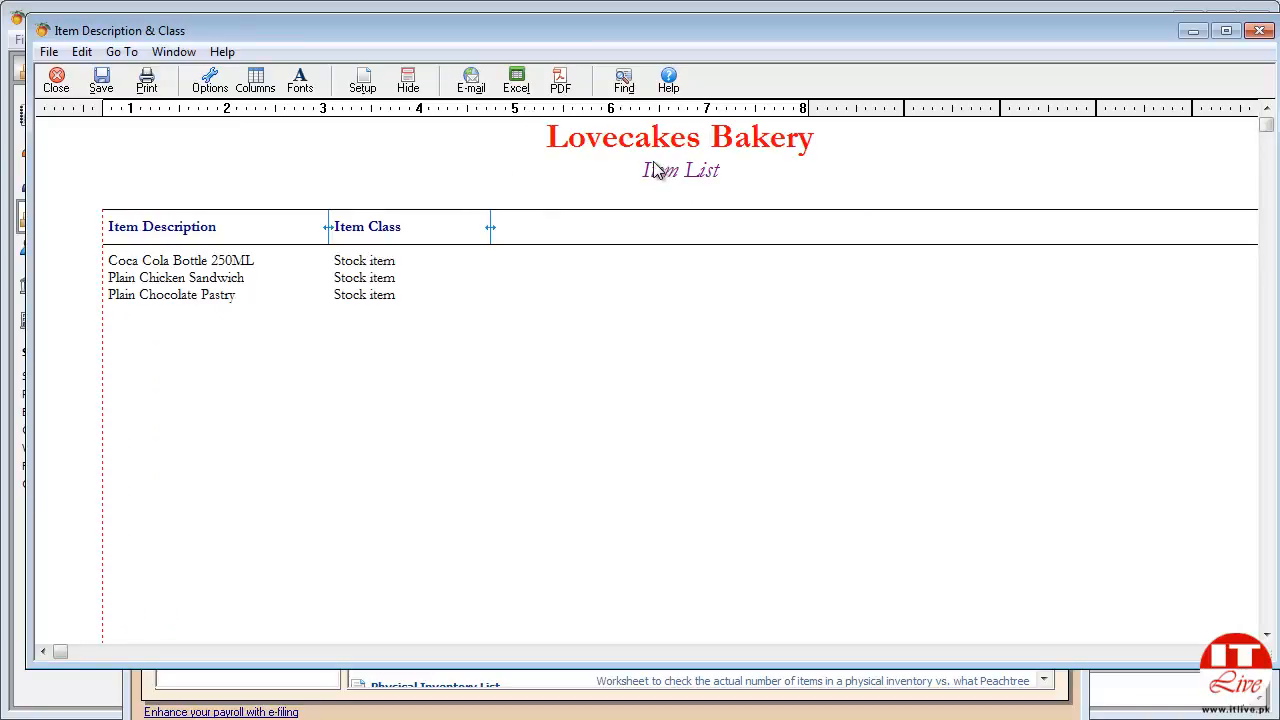
click(55, 86)
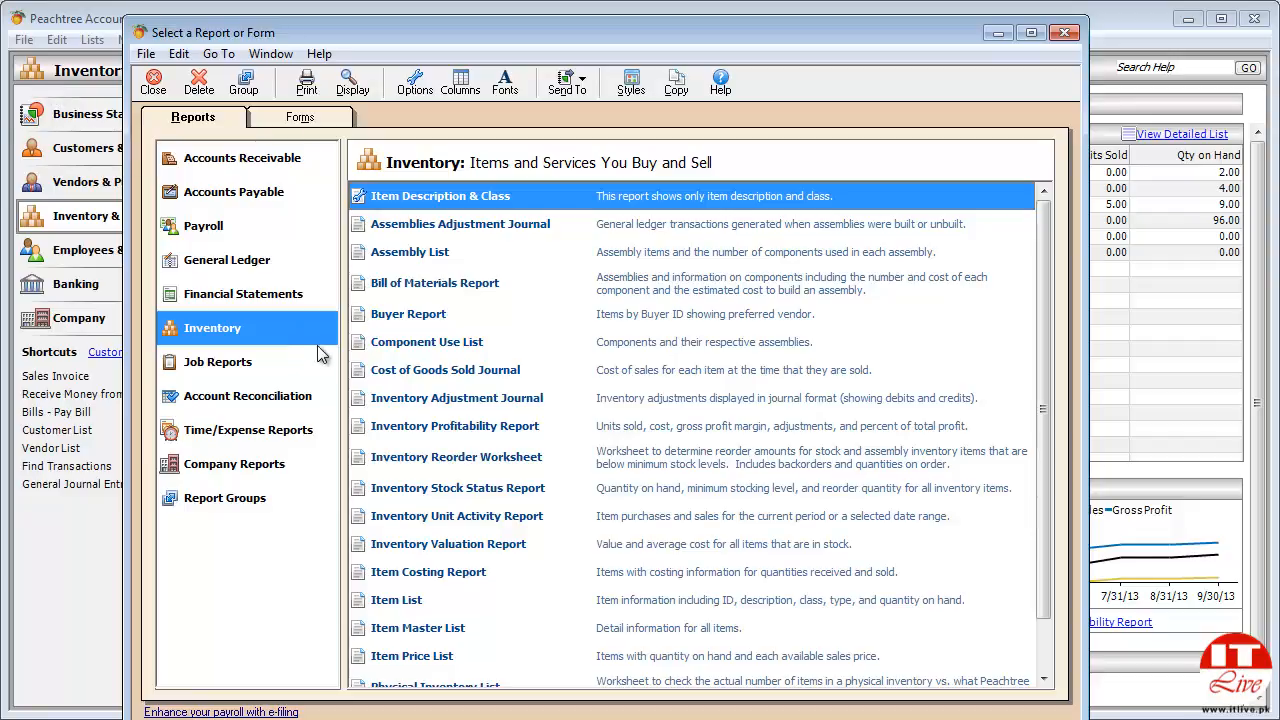